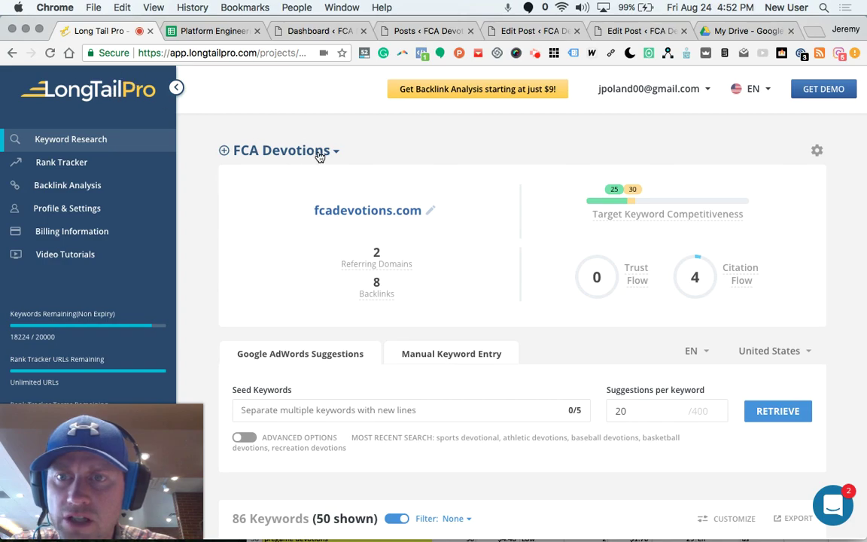
- Review the FCA Devotions project's keyword list with its average KC, volume and competition figures
scroll(337, 294, down, 5)
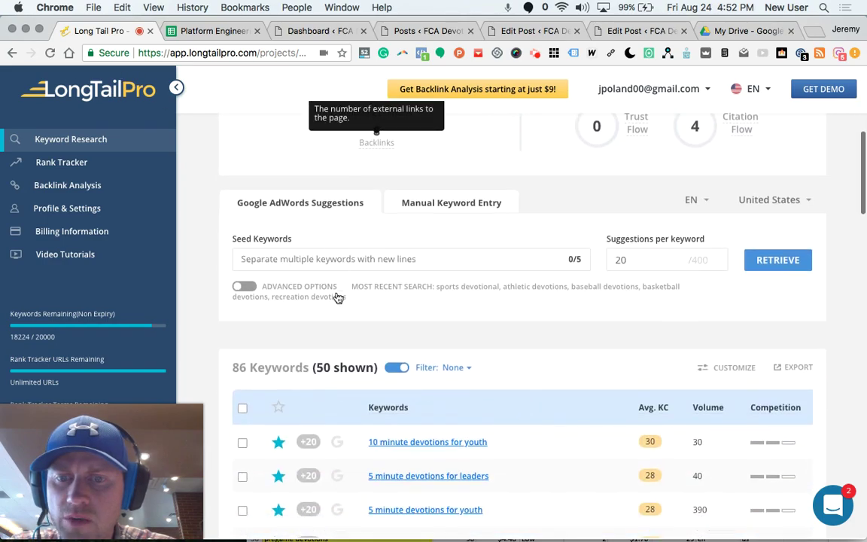
scroll(337, 296, up, 5)
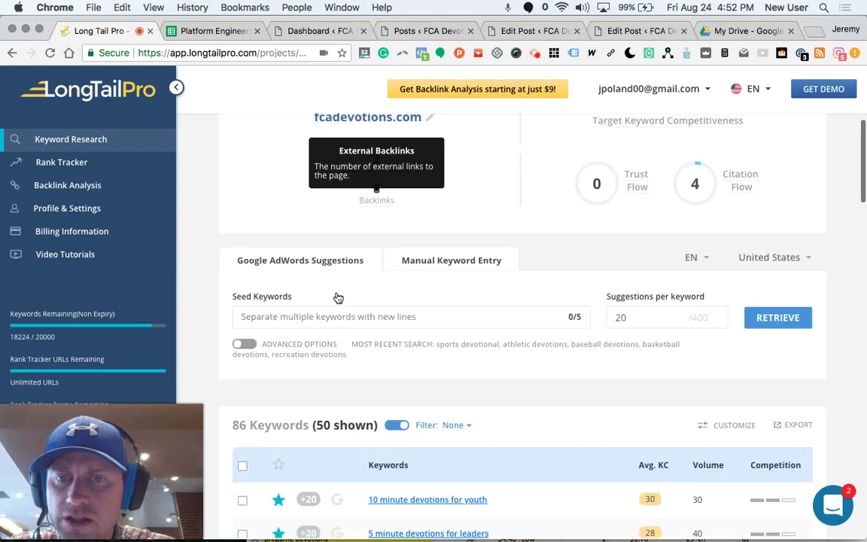
scroll(336, 296, down, 5)
scroll(338, 296, down, 1)
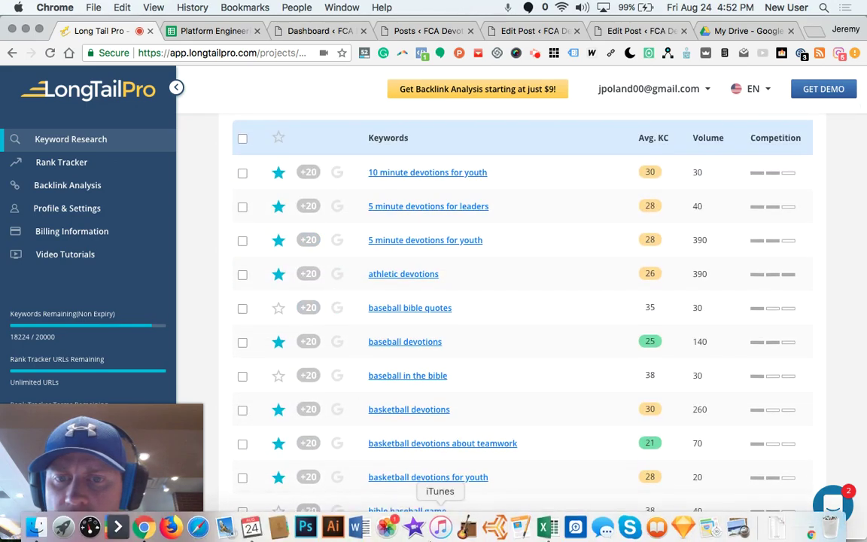
- Switch to the Favorites (1) workbook in Excel and look over the highlighted devotion keywords
click(548, 527)
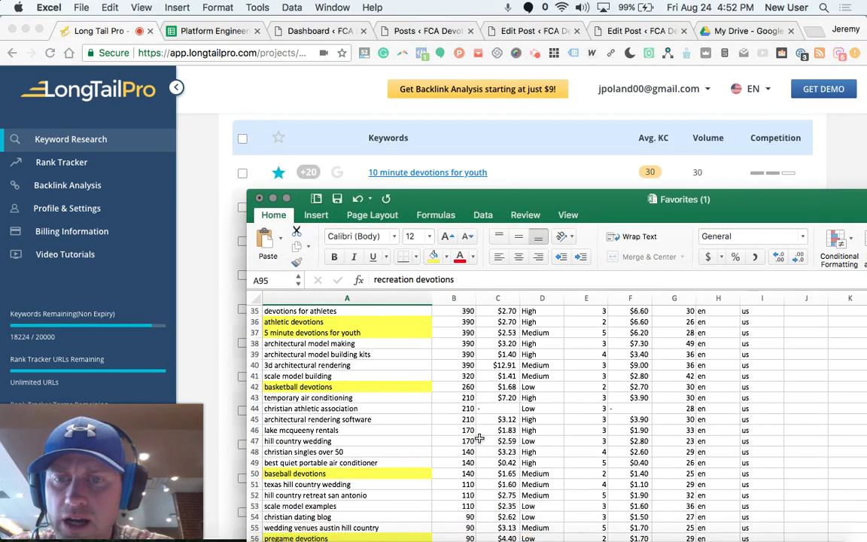
scroll(440, 397, down, 2)
scroll(441, 397, up, 2)
scroll(440, 397, down, 1)
scroll(440, 397, up, 1)
scroll(440, 397, up, 1)
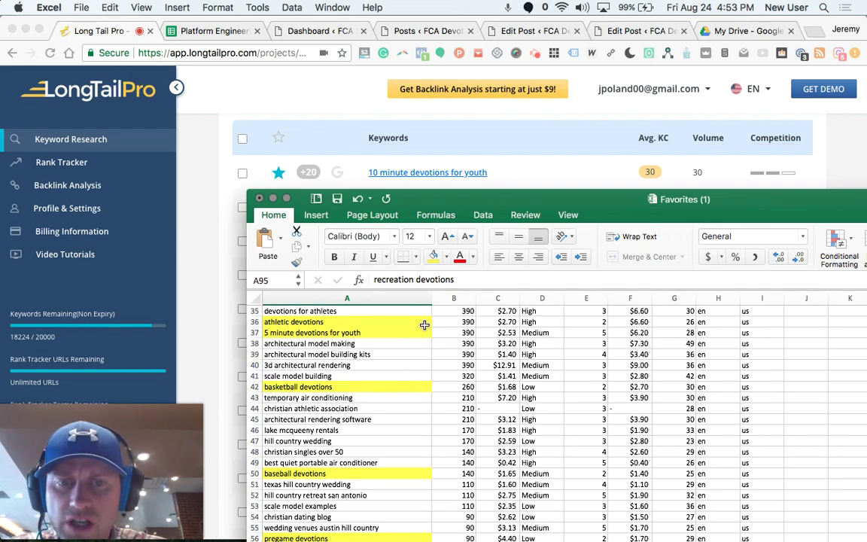
- Examine the volume and average KC of "athletic devotions" against the column headings, ending on the "5 minute devotions for youth" keyword
click(473, 321)
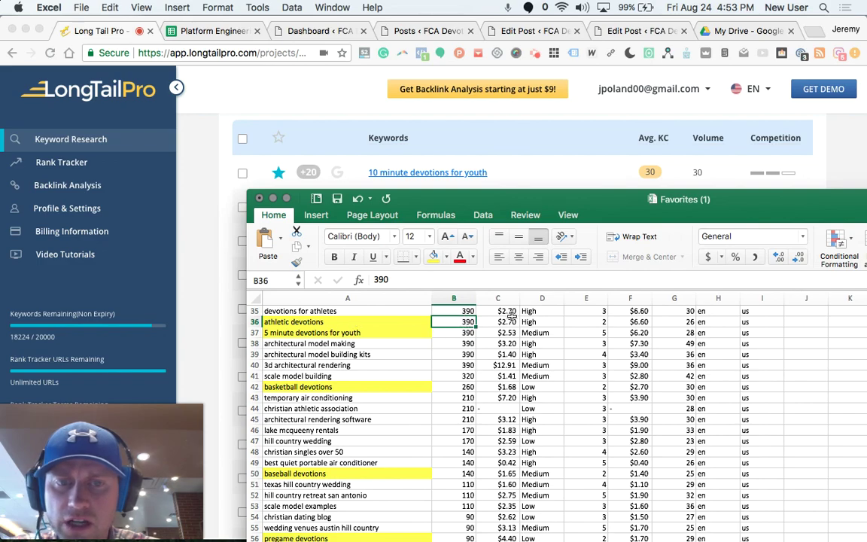
click(682, 322)
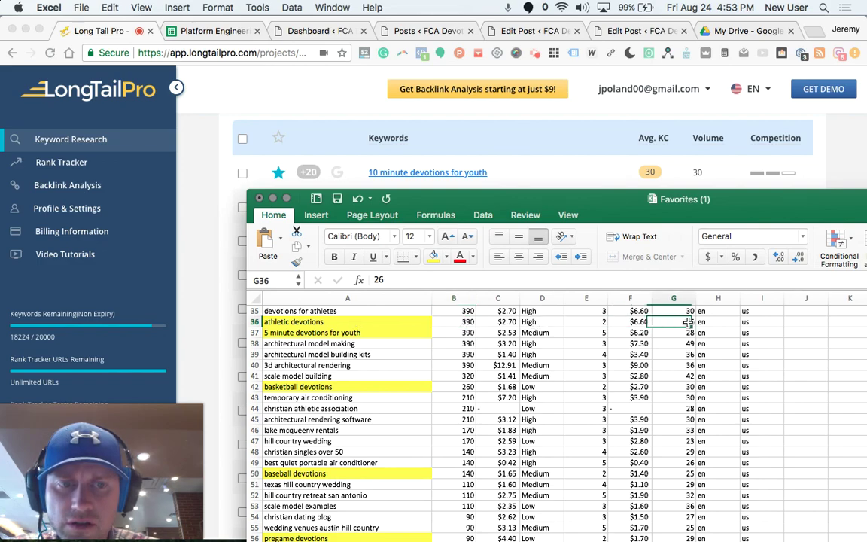
scroll(685, 335, up, 10)
scroll(688, 341, down, 7)
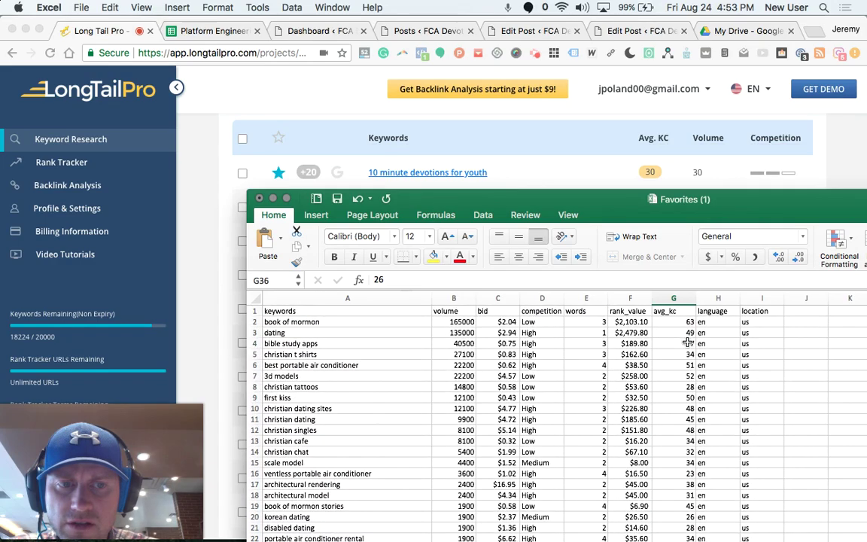
scroll(688, 341, down, 4)
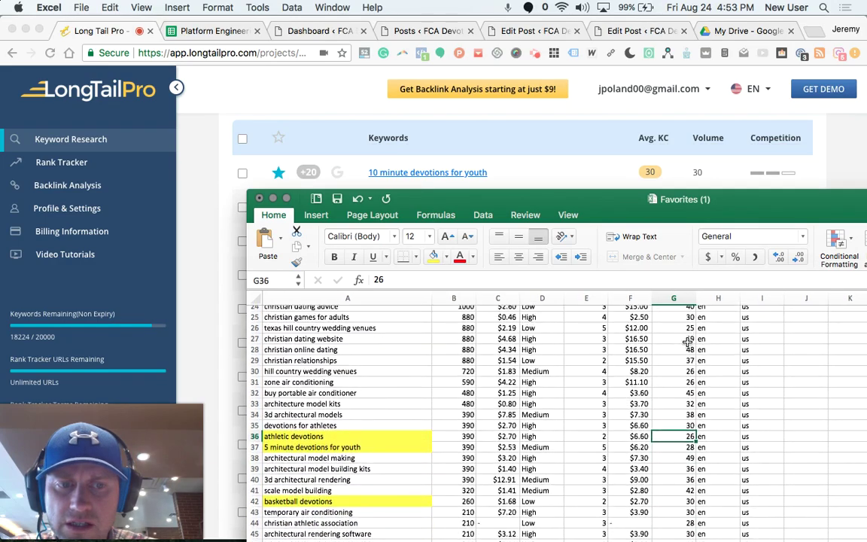
scroll(688, 341, down, 1)
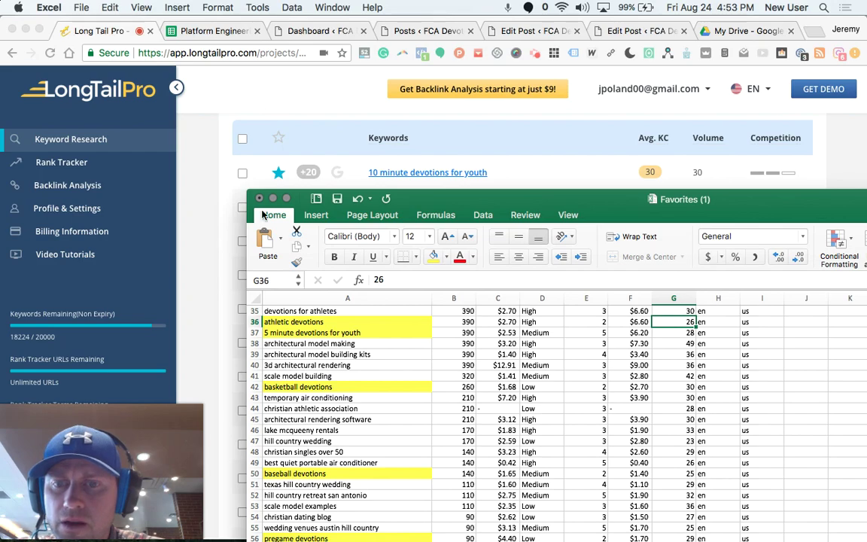
click(287, 329)
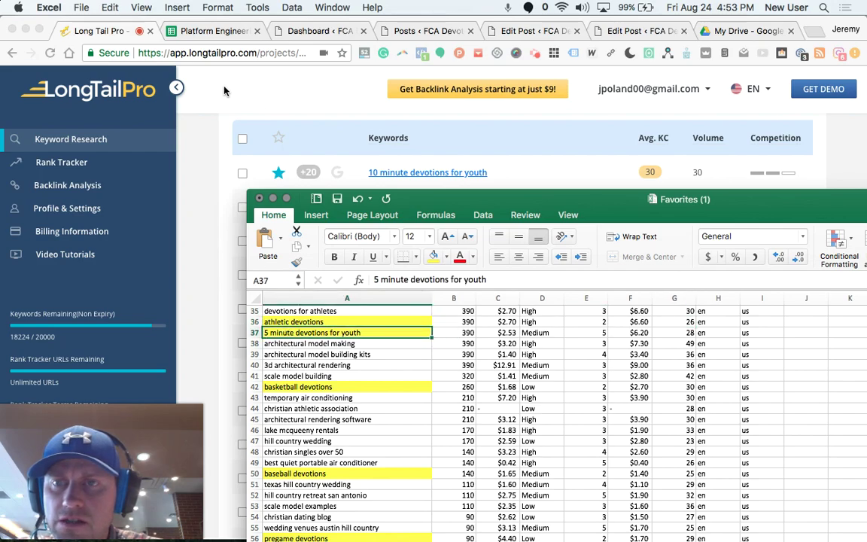
- Switch to the Platform Engineering - FCA Devotions spreadsheet and go through the keyword targets from Sports Devotions down to Volleyball Devotions
click(213, 31)
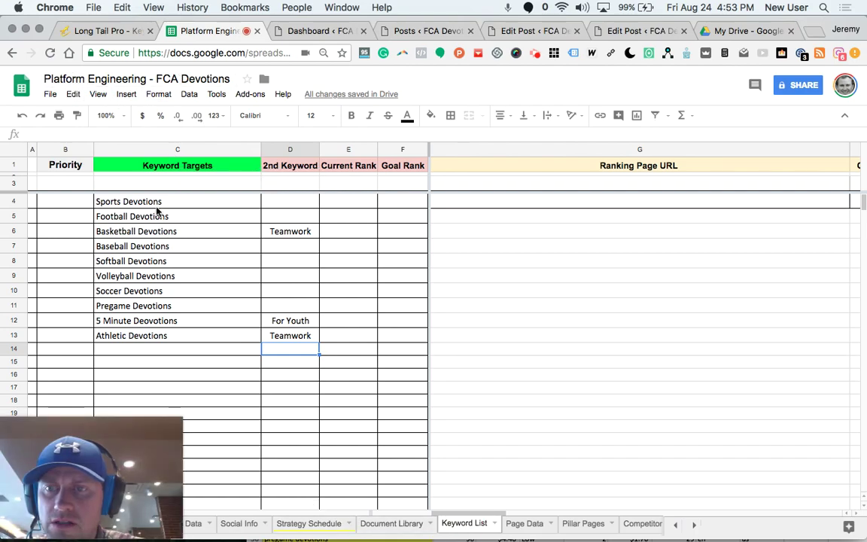
click(158, 204)
click(159, 217)
click(156, 231)
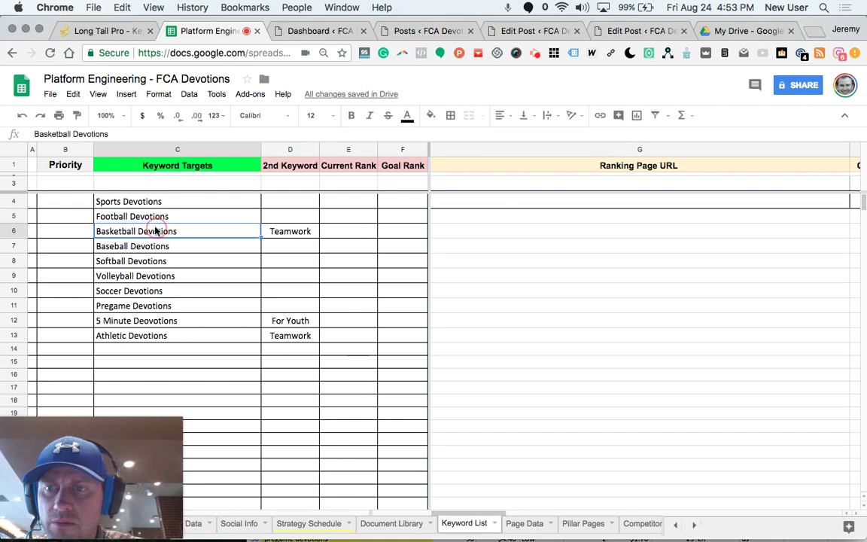
click(154, 246)
click(148, 264)
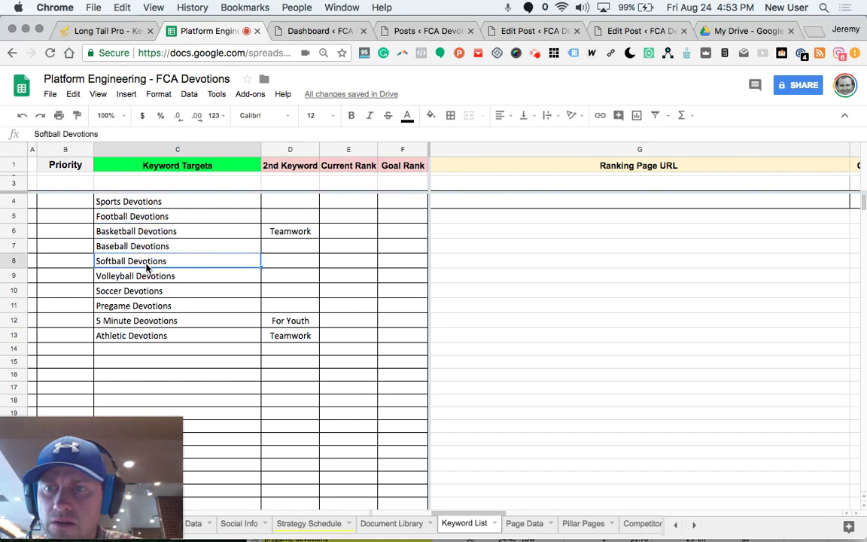
click(148, 277)
- Review the secondary keywords paired with the Basketball, 5 Minute and Athletic Devotions targets in the Keyword List
click(289, 202)
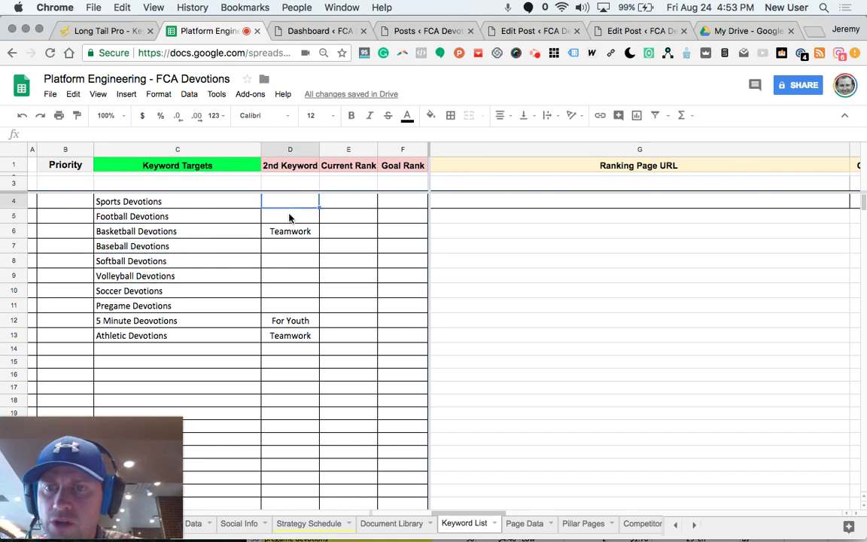
click(292, 230)
click(196, 230)
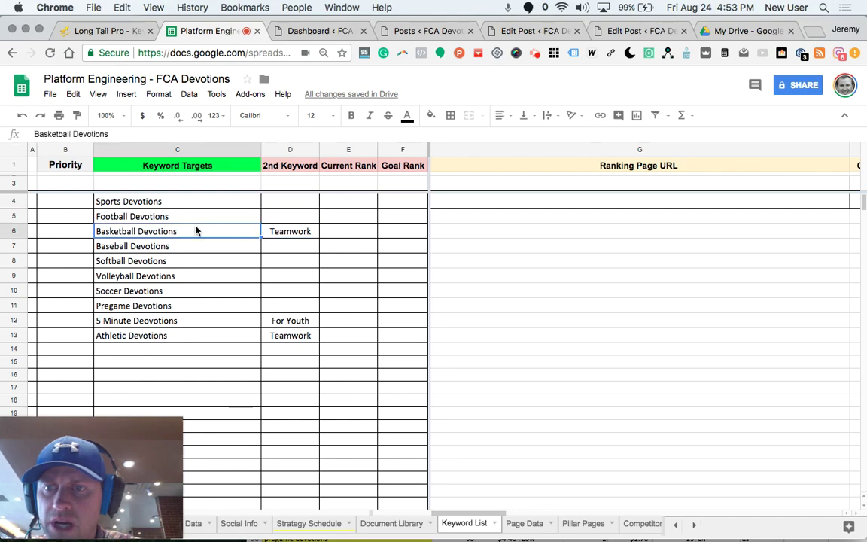
click(292, 235)
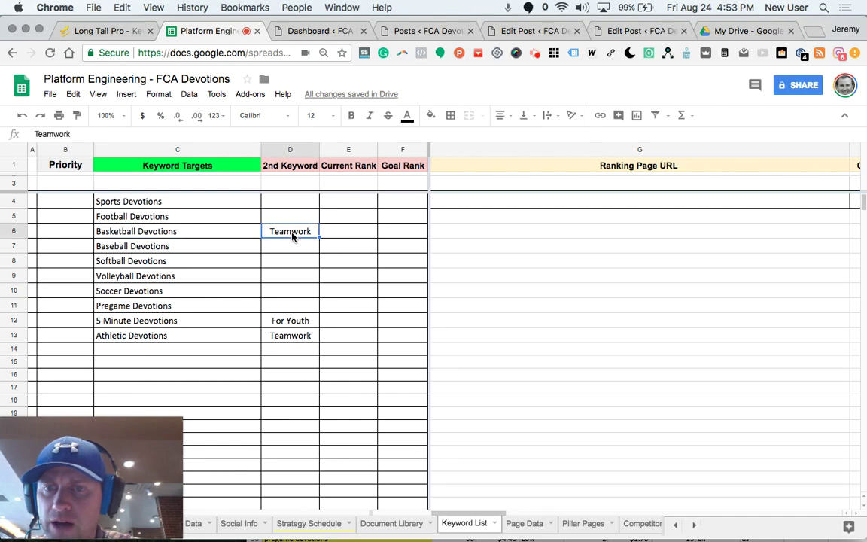
click(189, 324)
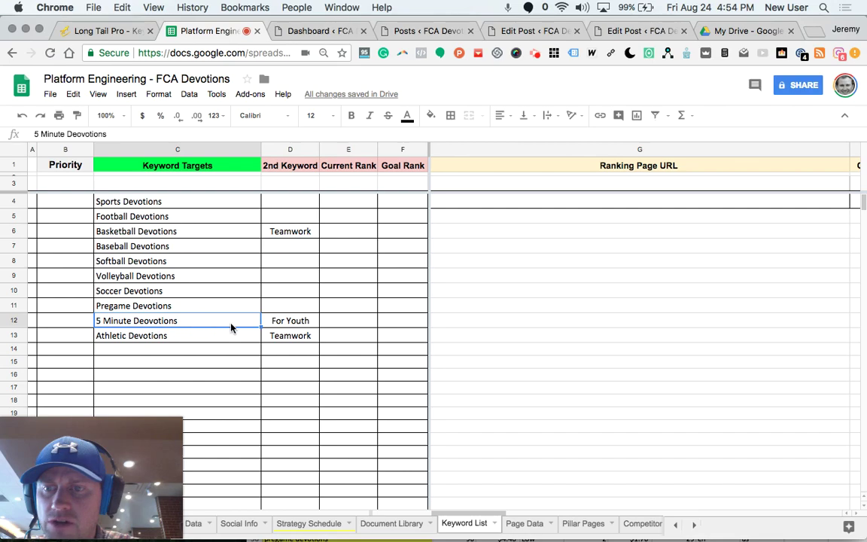
click(299, 322)
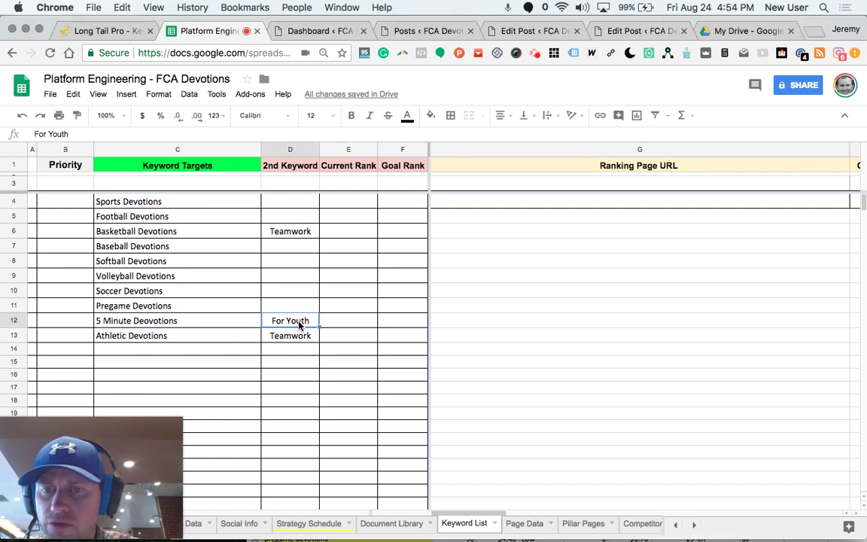
click(235, 335)
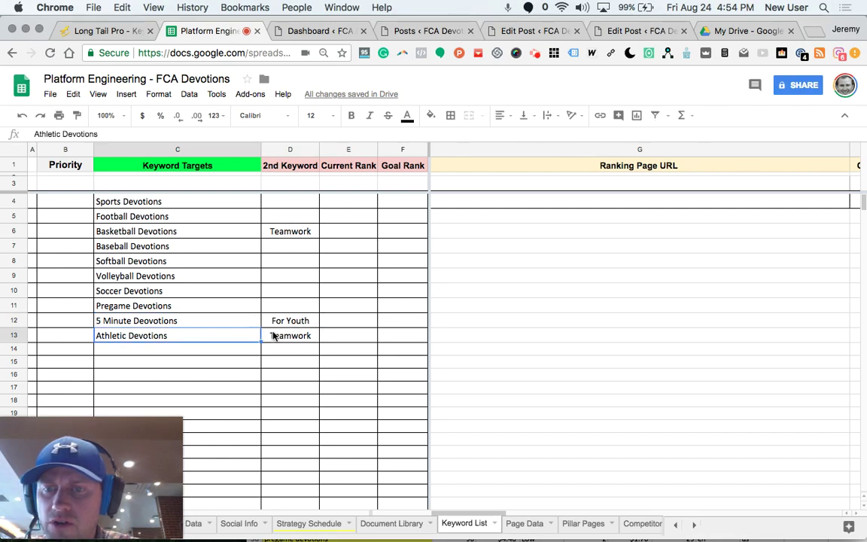
click(292, 341)
click(241, 335)
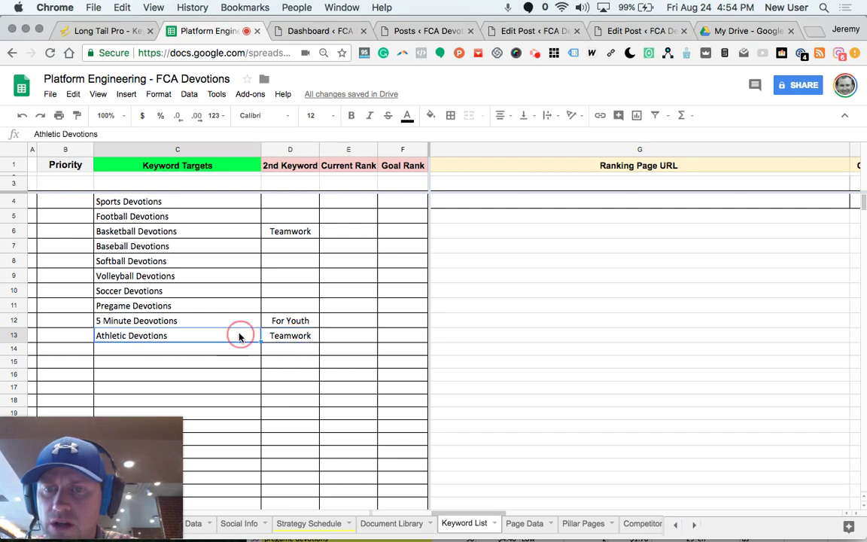
- Look through the WordPress dashboard, the posts list and the Sports Devotions and Basketball Devotionals drafts
click(331, 31)
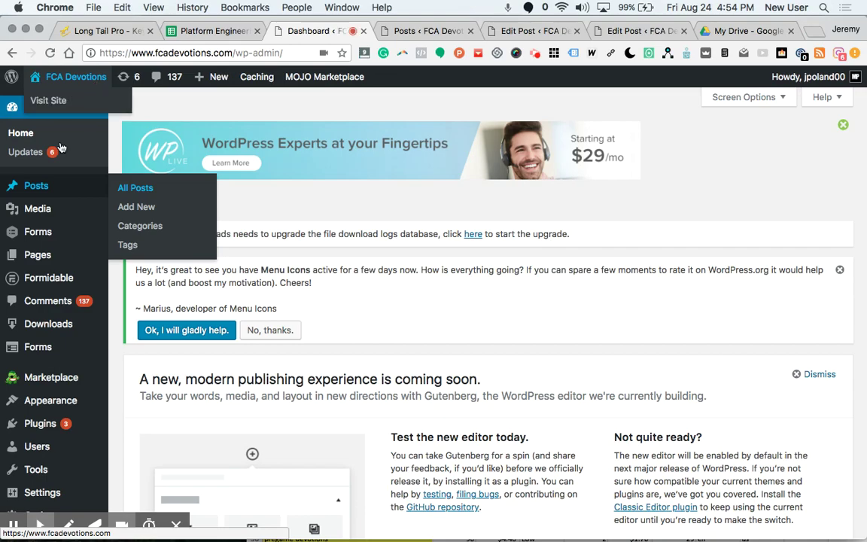
click(425, 31)
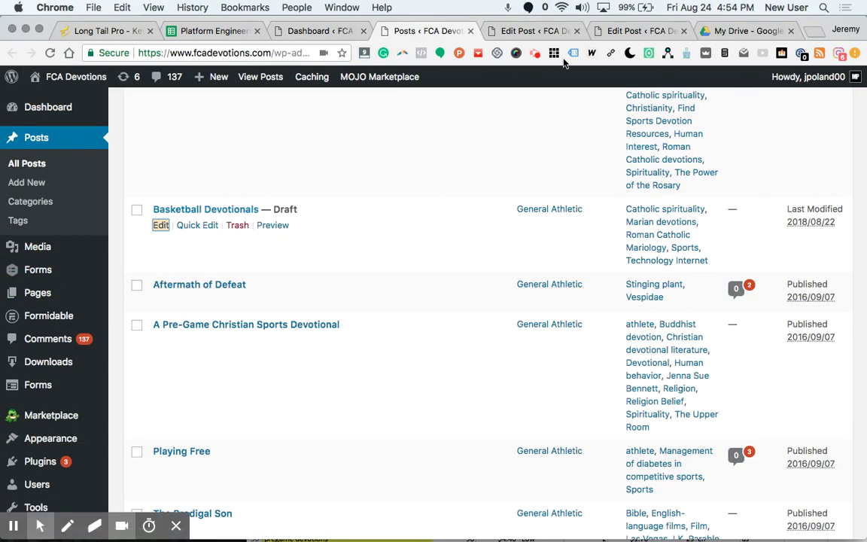
click(534, 31)
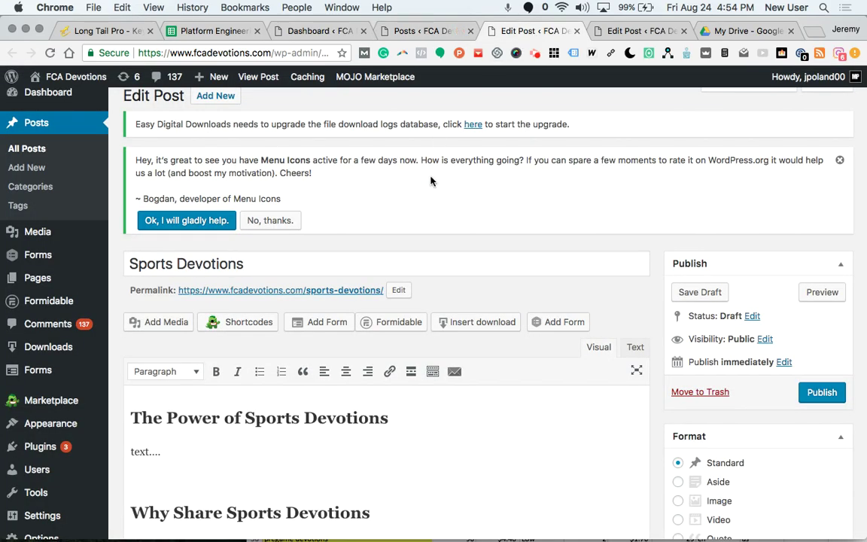
scroll(431, 183, down, 2)
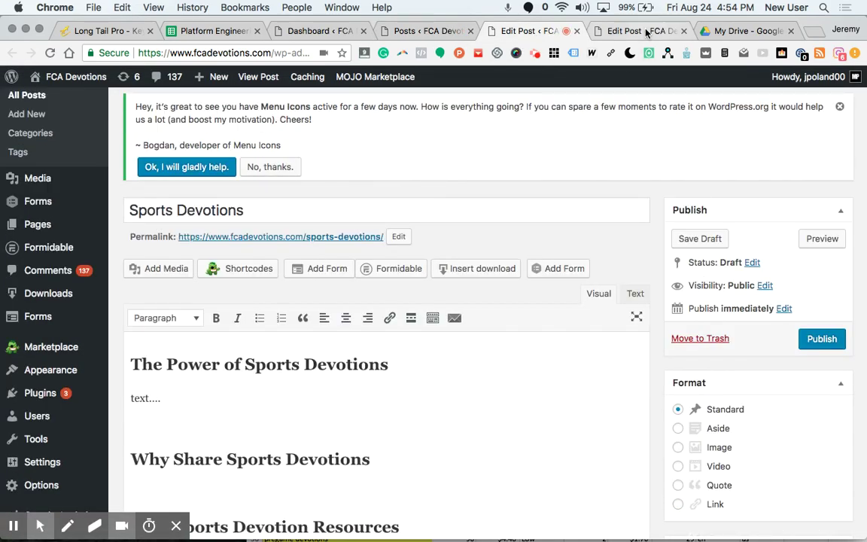
click(645, 31)
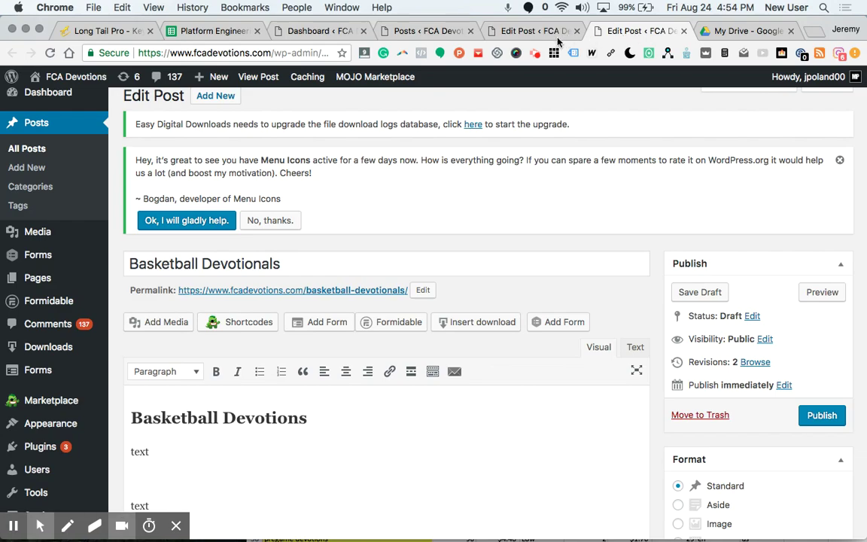
- From the WordPress posts list, open five blank new-post editors, each in its own browser tab
click(410, 31)
scroll(239, 128, up, 5)
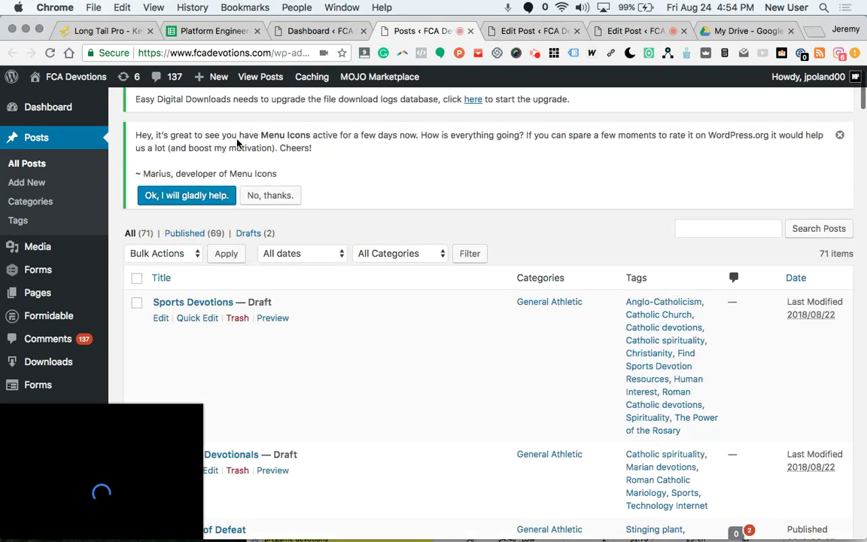
right_click(199, 114)
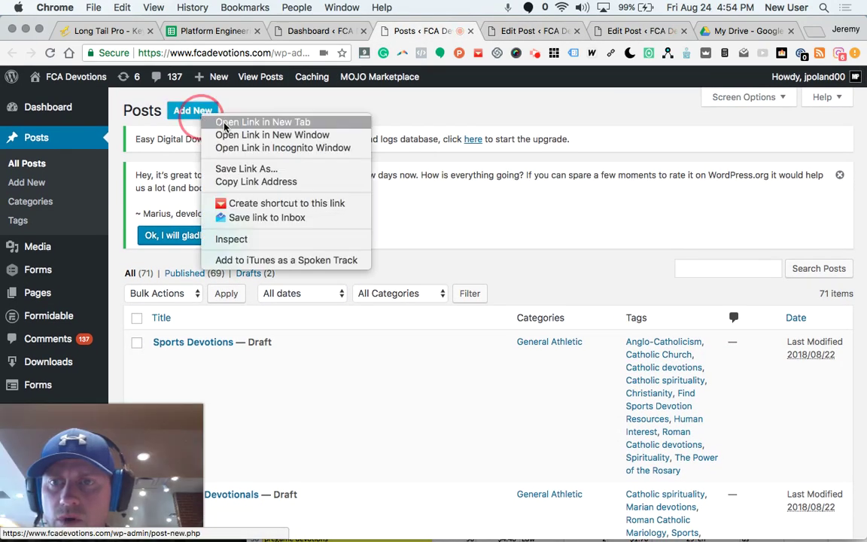
click(248, 122)
right_click(189, 115)
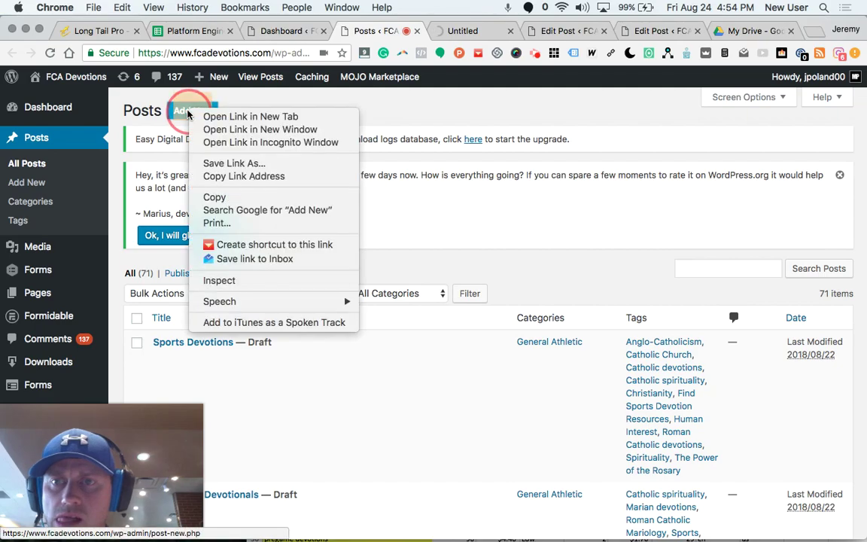
click(204, 117)
right_click(189, 112)
click(197, 116)
right_click(182, 111)
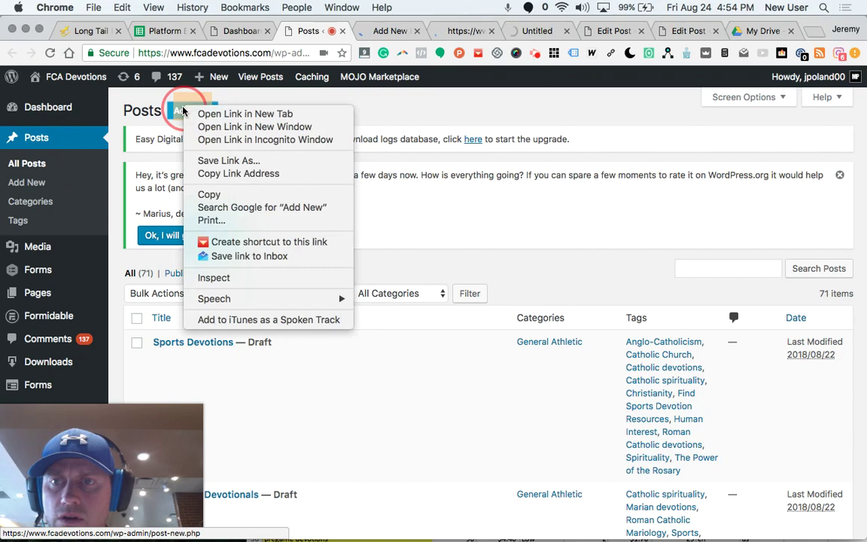
click(191, 113)
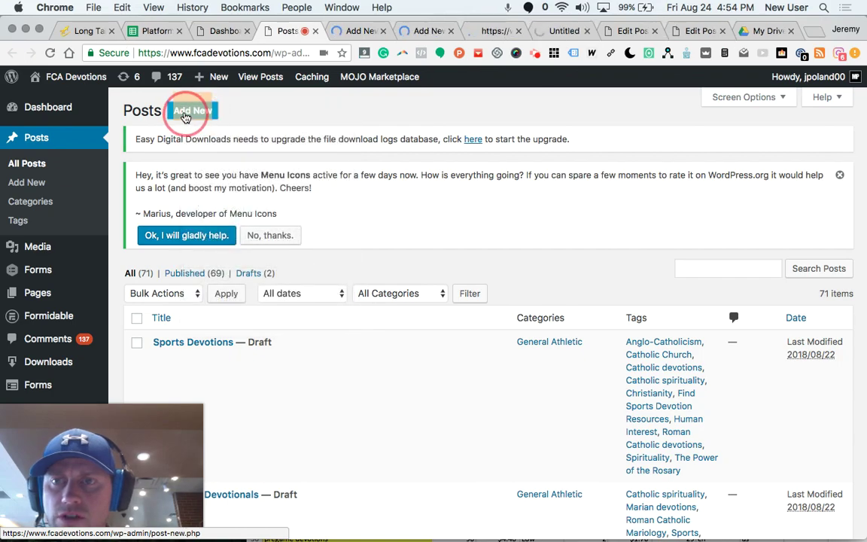
right_click(186, 113)
click(198, 119)
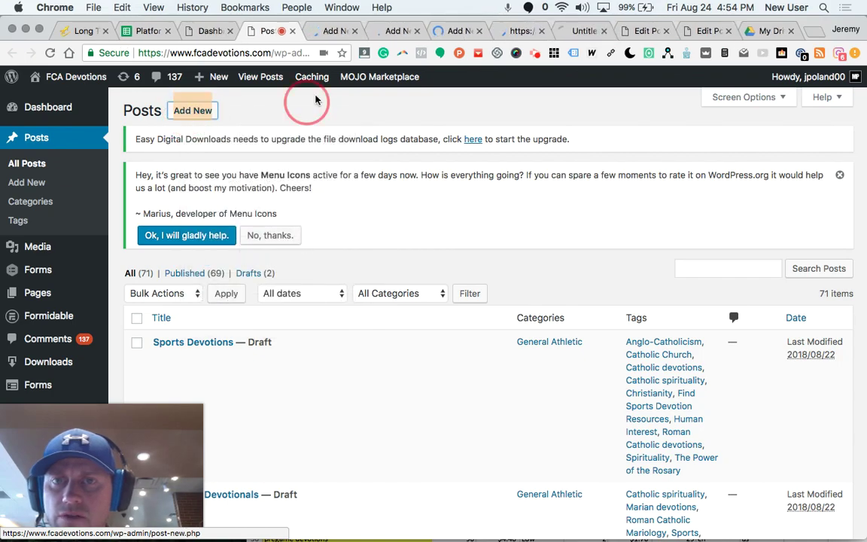
- Check the blank new-post editors and return to the Sports Devotions draft
click(334, 32)
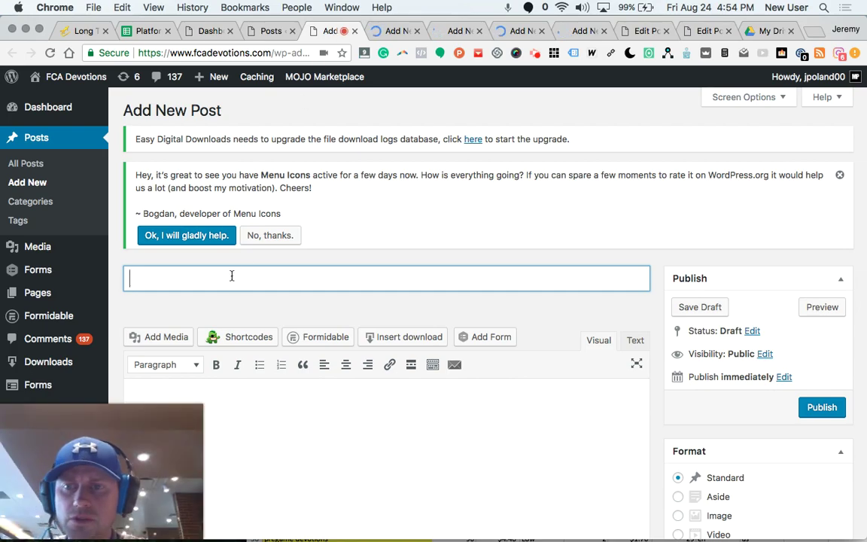
click(456, 31)
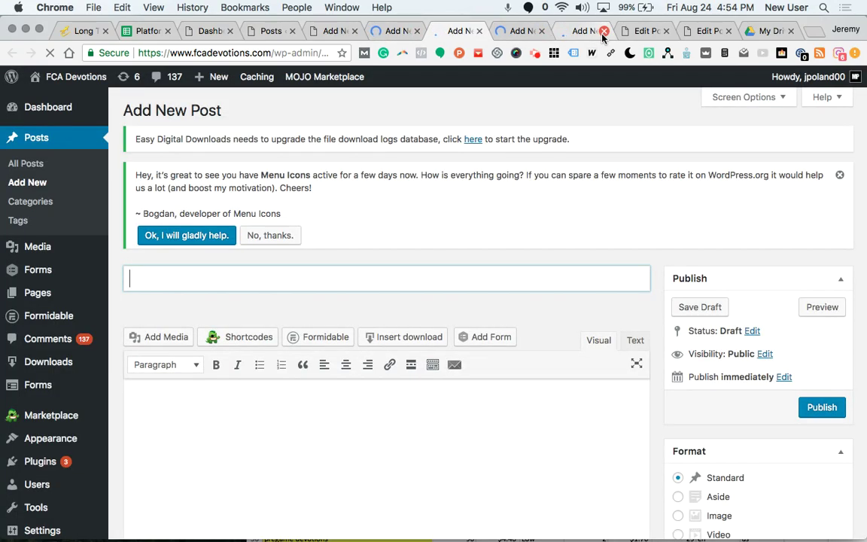
click(645, 31)
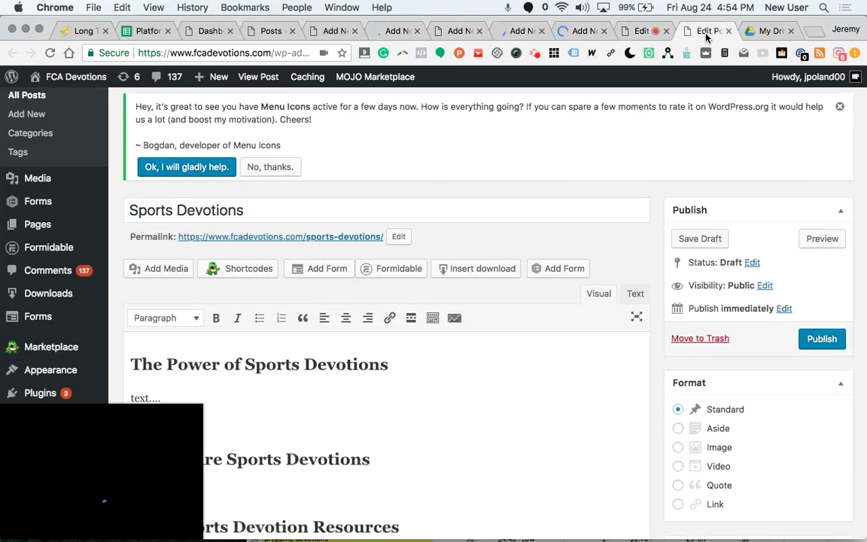
- Title the first blank new post "Baseball Devotions"
click(707, 33)
click(340, 34)
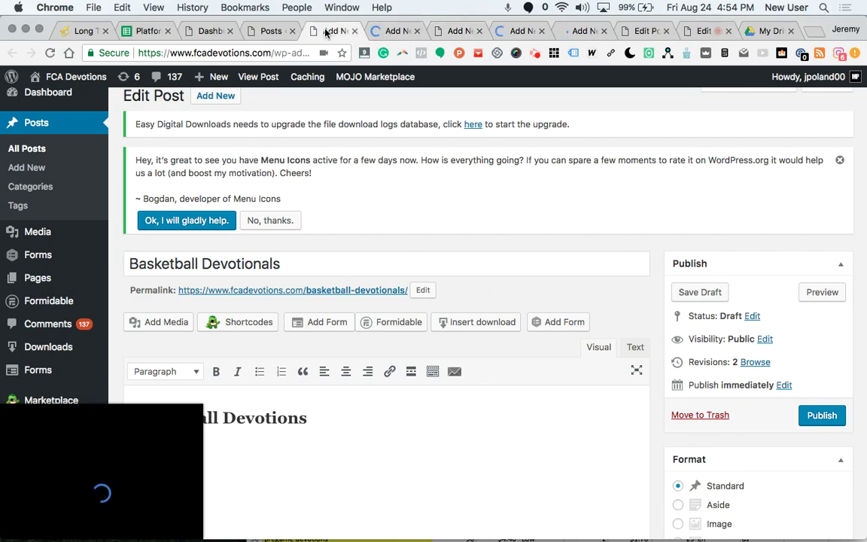
text(Bae)
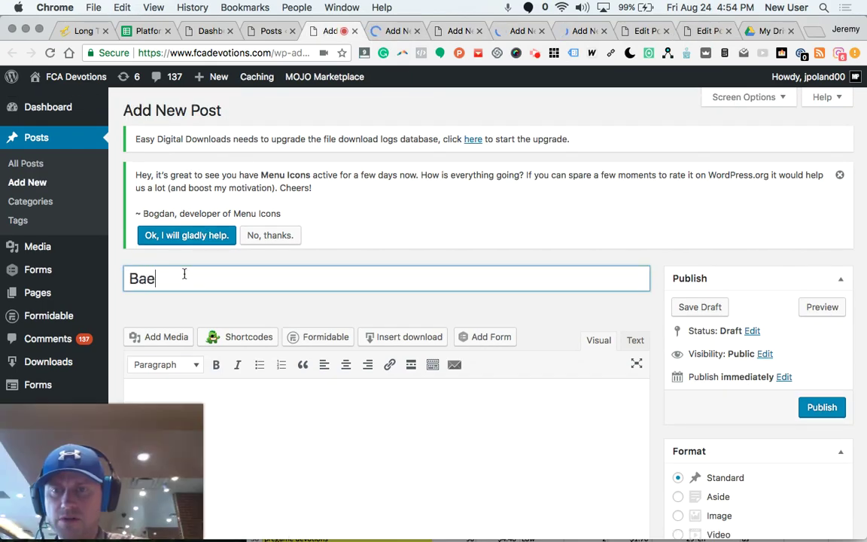
key(BackSpace)
text(seball Devotions)
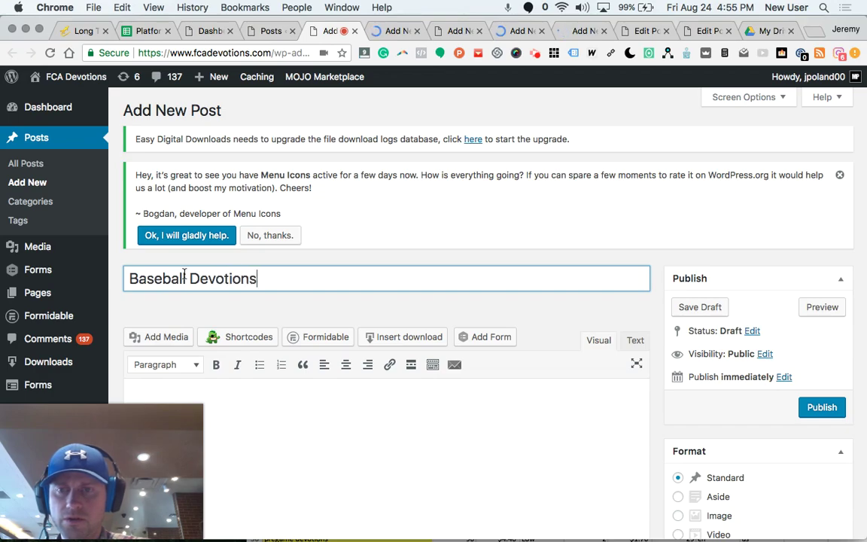
- Add "Baseball Devotions" to the post body and format it as Heading 2
scroll(184, 276, down, 3)
click(150, 189)
text(Baseball Devo)
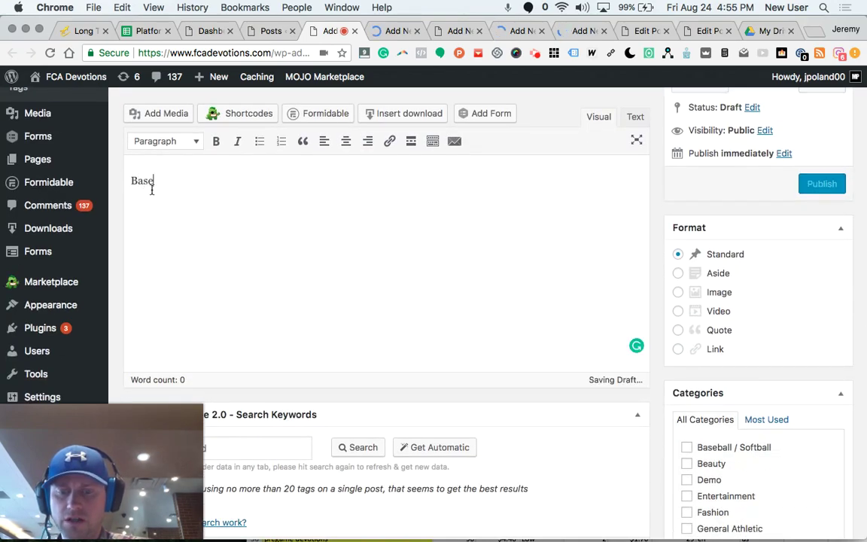
text(tions)
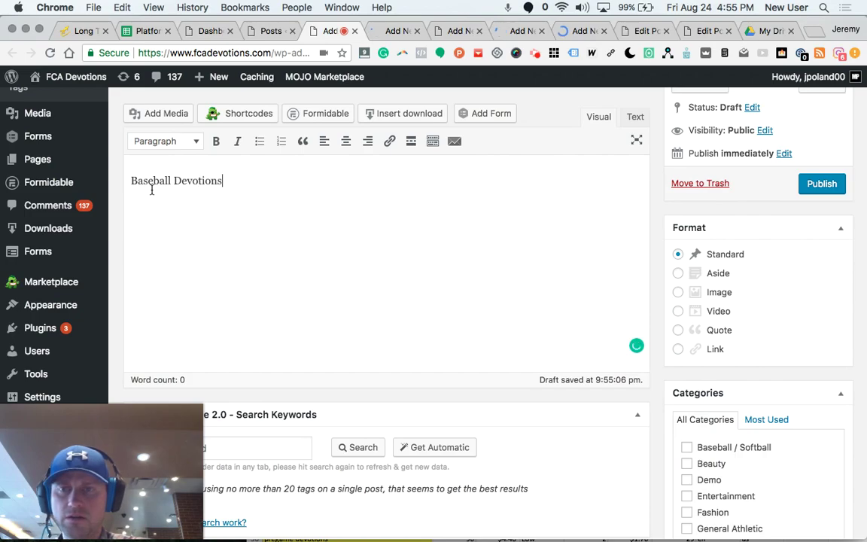
triple_click(166, 181)
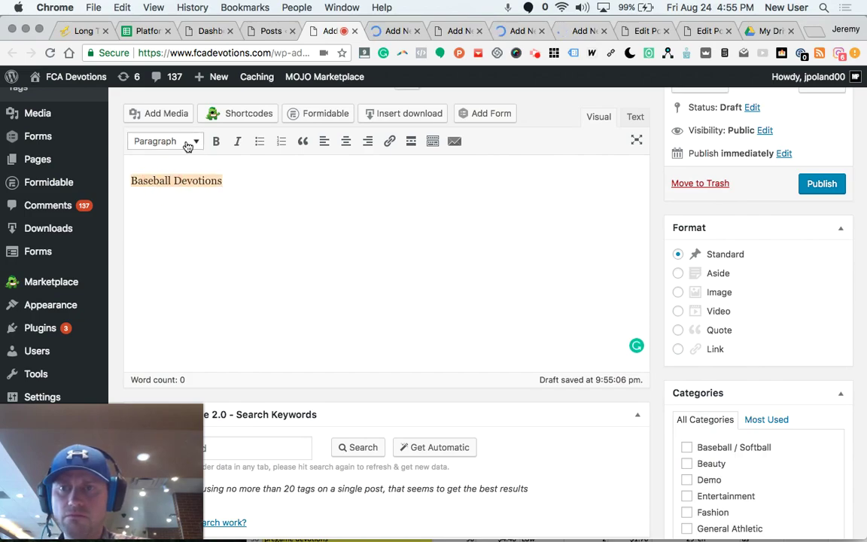
click(186, 141)
click(202, 220)
- Below the heading, add the spaced lines "How To Share A Baseball Devotion" and "Baseball Devotion Success Stories"
click(298, 189)
key(Return)
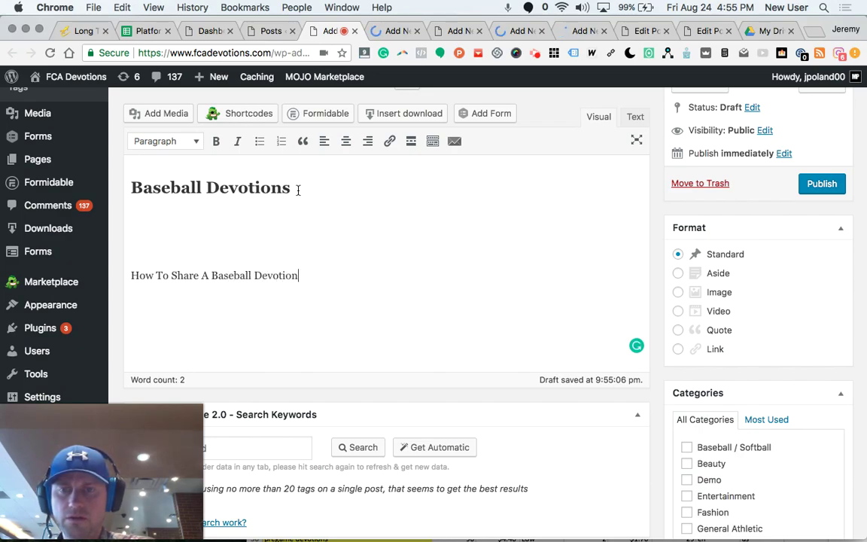
key(Return)
text(Baseball Devotion Succe)
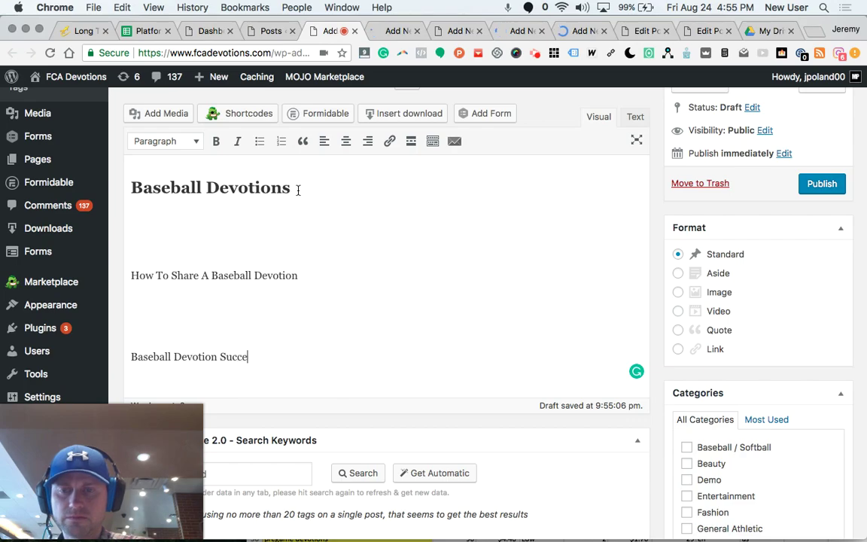
text(ss Stories)
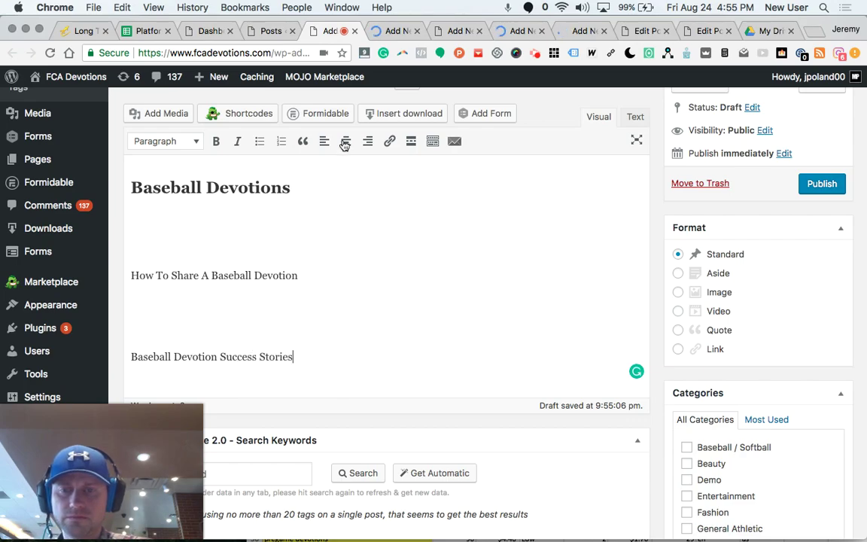
- Format the "How To Share A Baseball Devotion" and "Baseball Devotion Success Stories" lines as Heading 2 and save the draft
triple_click(271, 273)
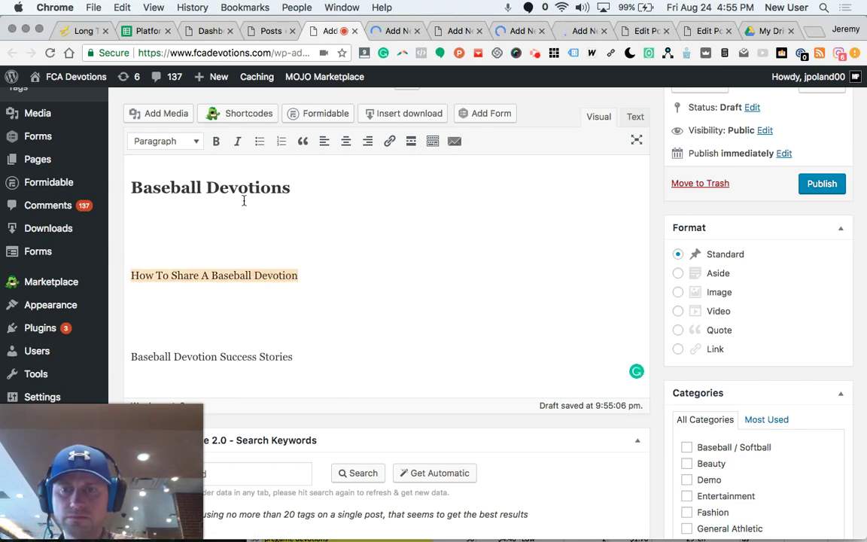
click(196, 142)
click(193, 217)
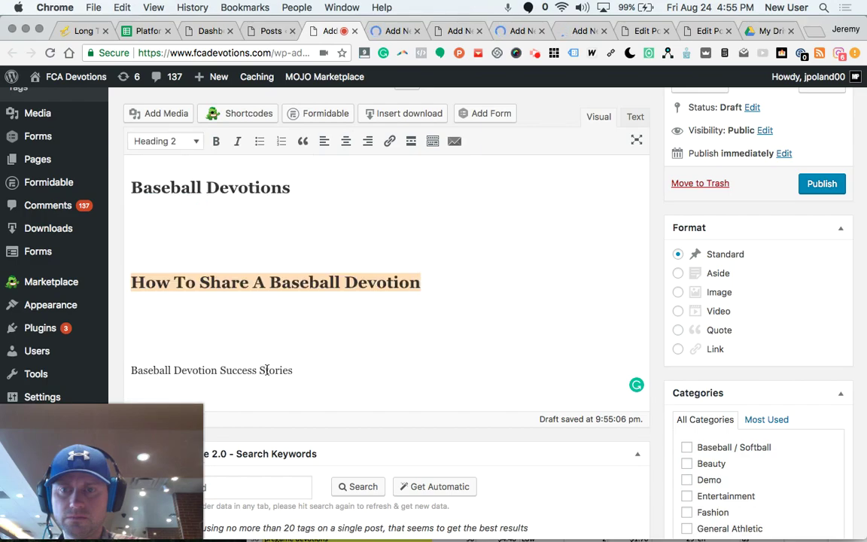
triple_click(266, 370)
click(196, 141)
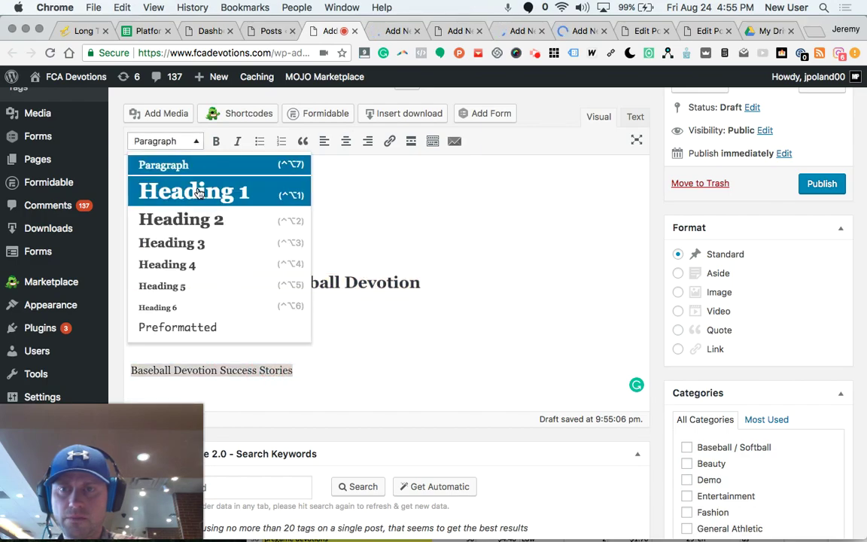
click(193, 217)
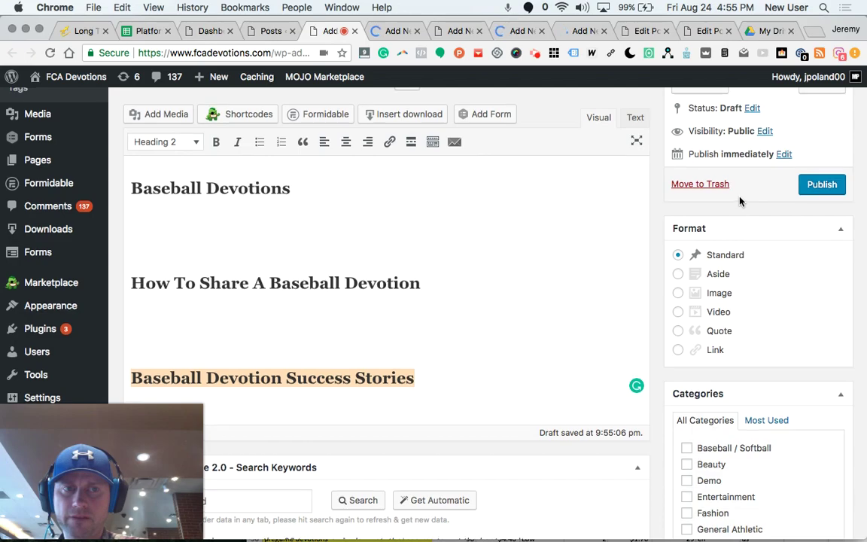
scroll(740, 201, up, 2)
click(707, 161)
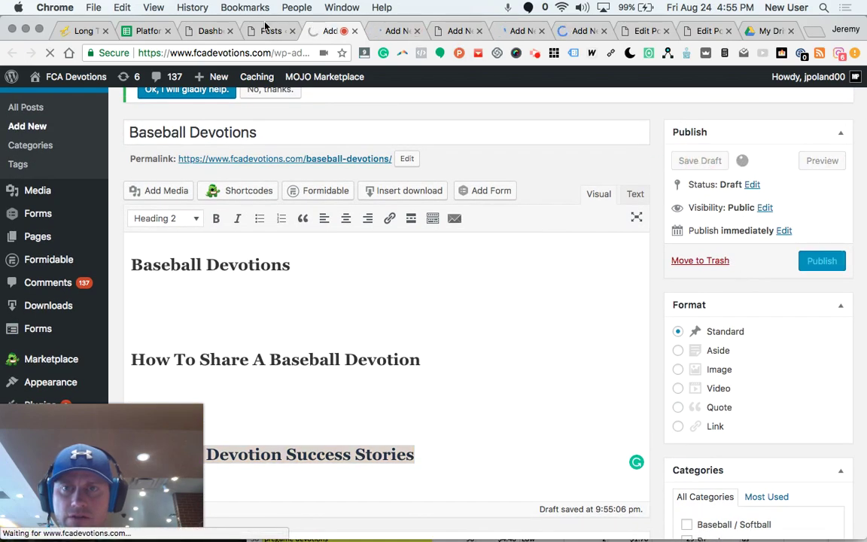
- In the Keyword List spreadsheet, mark Sports, Basketball and Baseball Devotions with an x in column A
click(147, 30)
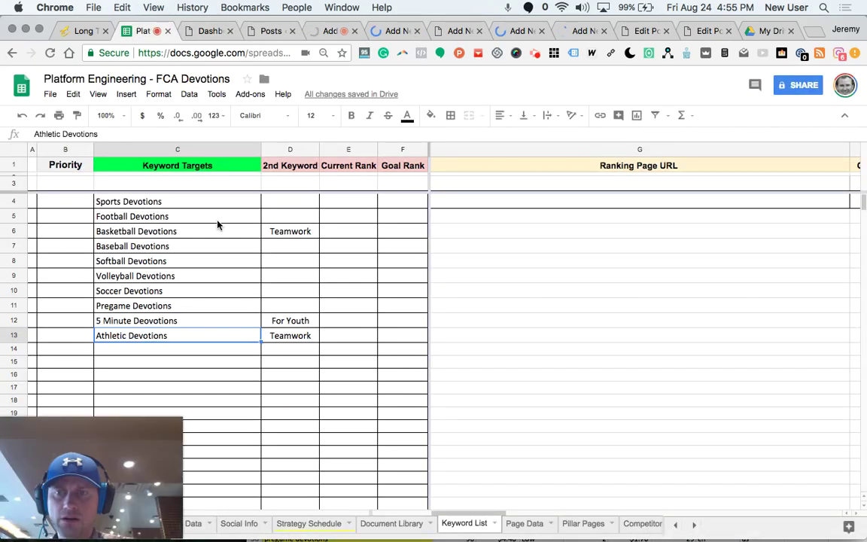
click(85, 204)
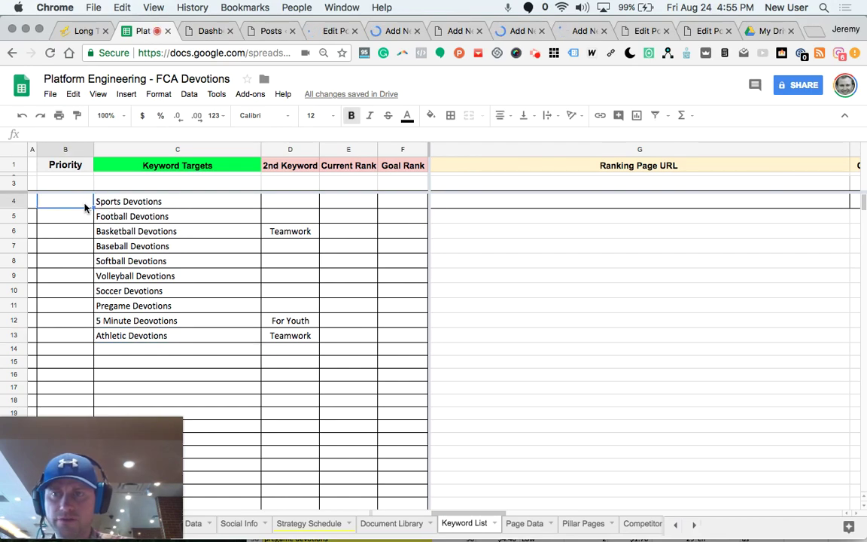
click(33, 201)
text(x)
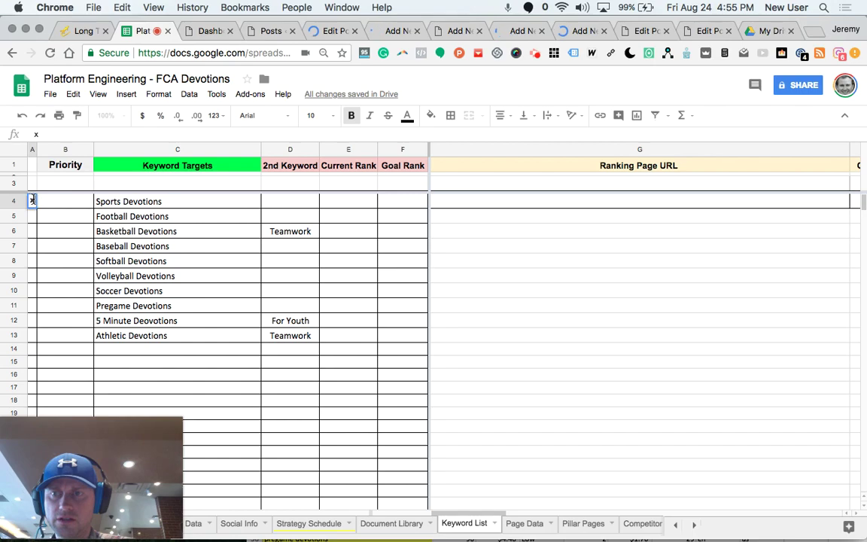
key(Return)
key(Down)
text(x)
key(Return)
text(x)
key(Return)
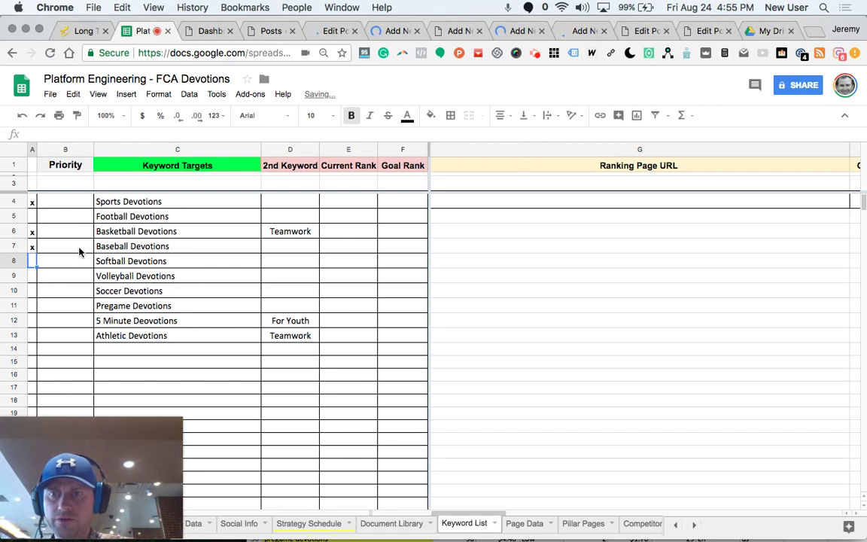
- Mark the 5 Minute, Athletic and Football Devotions rows with an x in column A
click(113, 337)
click(32, 340)
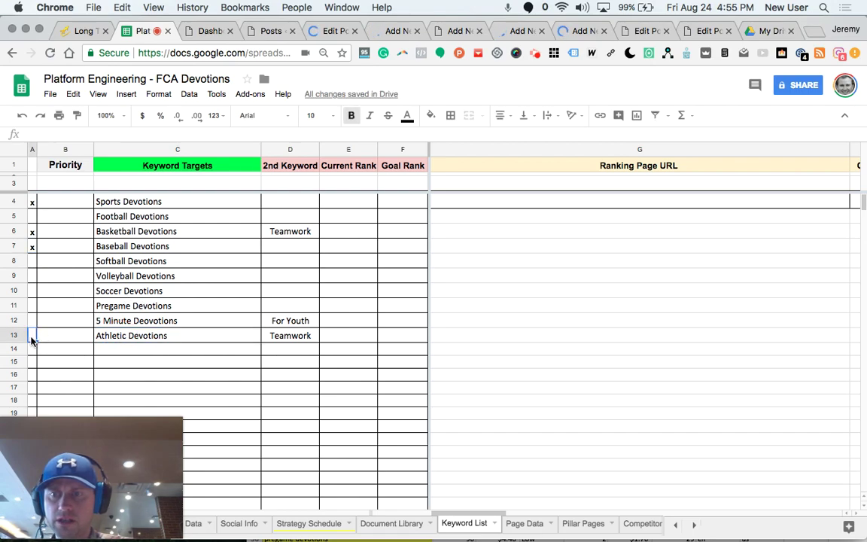
key(super+c)
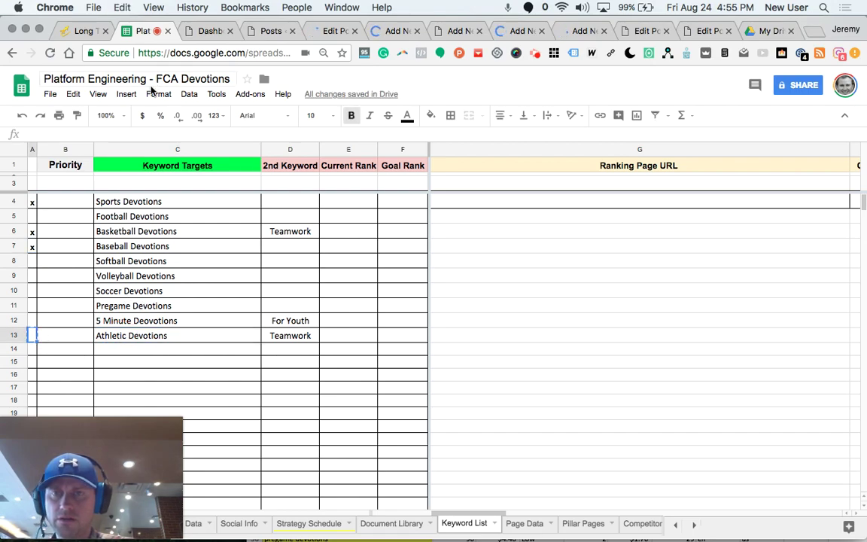
click(33, 322)
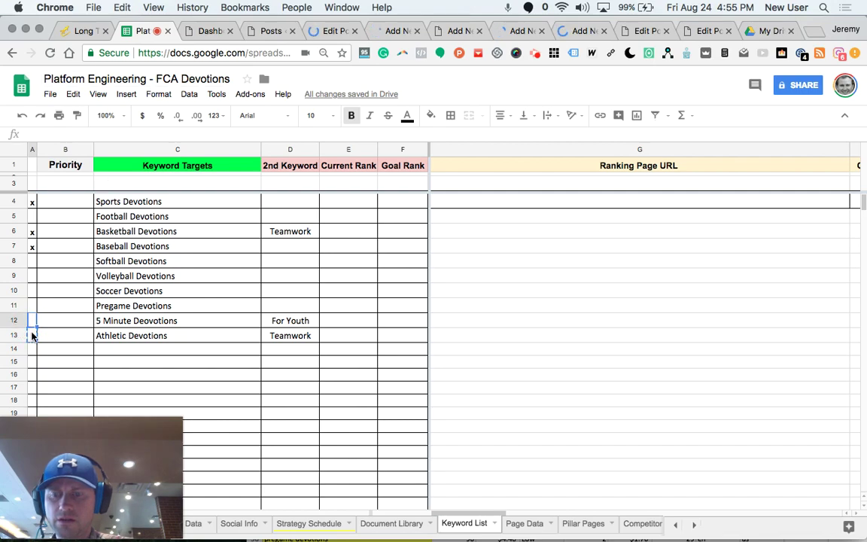
text(x)
key(Return)
text(x)
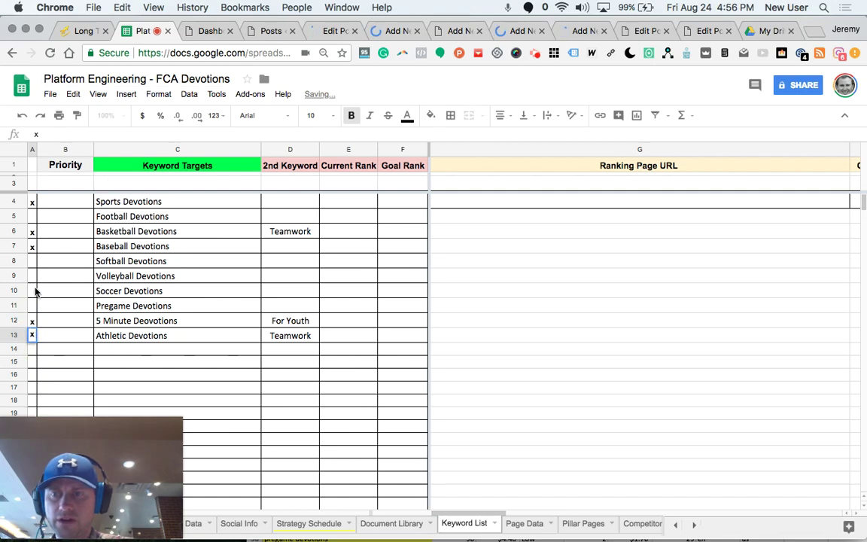
click(32, 216)
text(x)
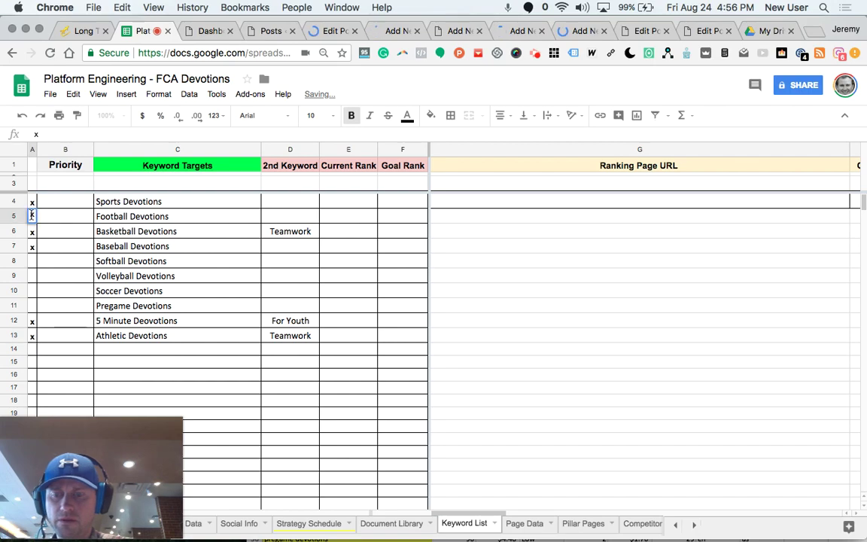
- Return to WordPress and title another blank new post "Football Devotions"
click(456, 31)
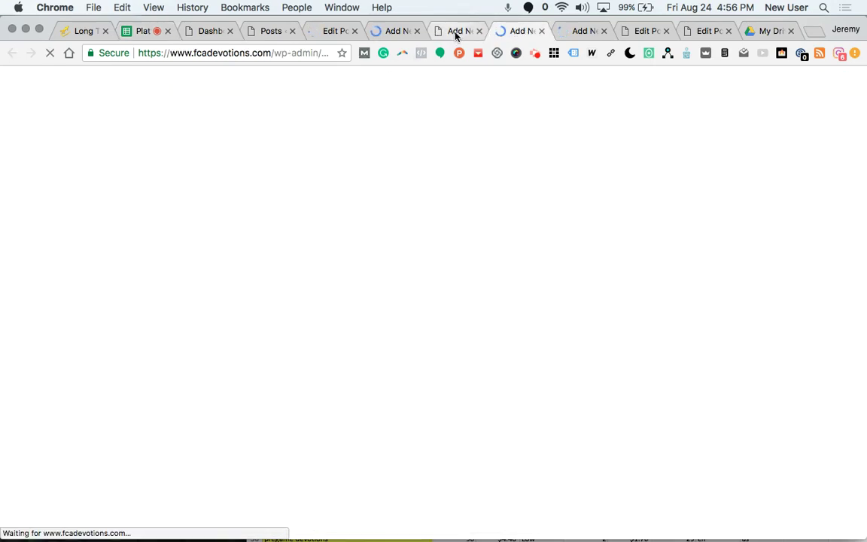
text(Football De)
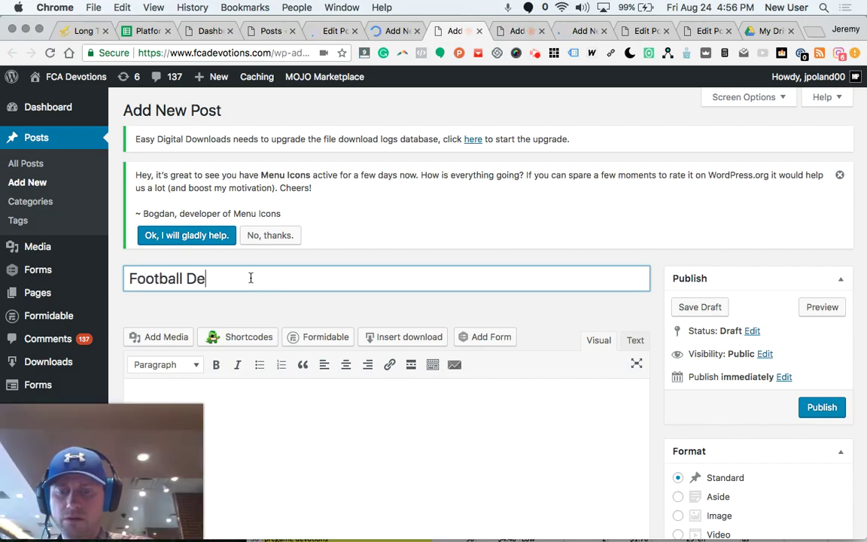
text(votions)
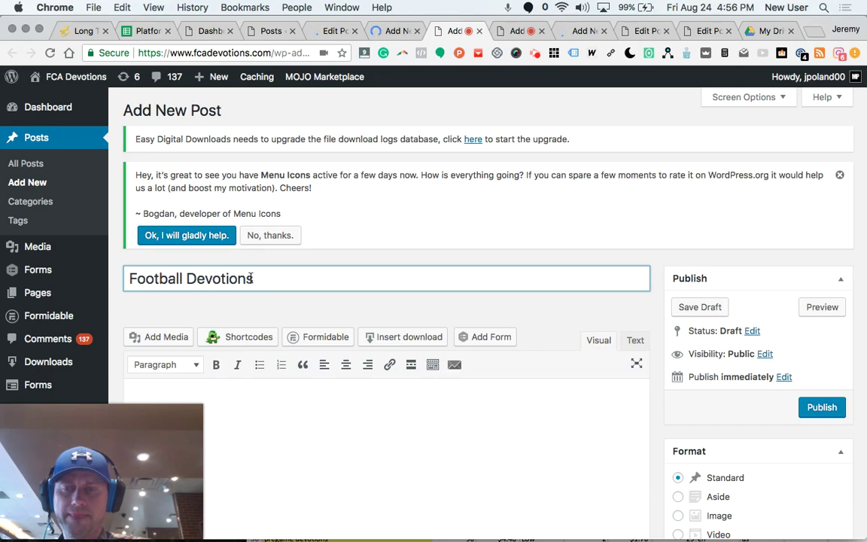
- Add "Football Devotions For Coaches & Chaplains" to the post body and format it as Heading 2
scroll(251, 277, down, 5)
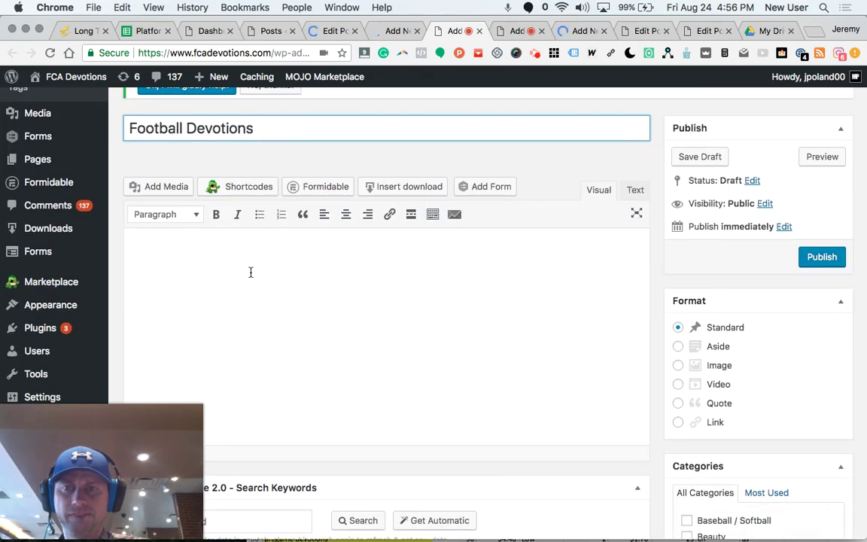
click(251, 272)
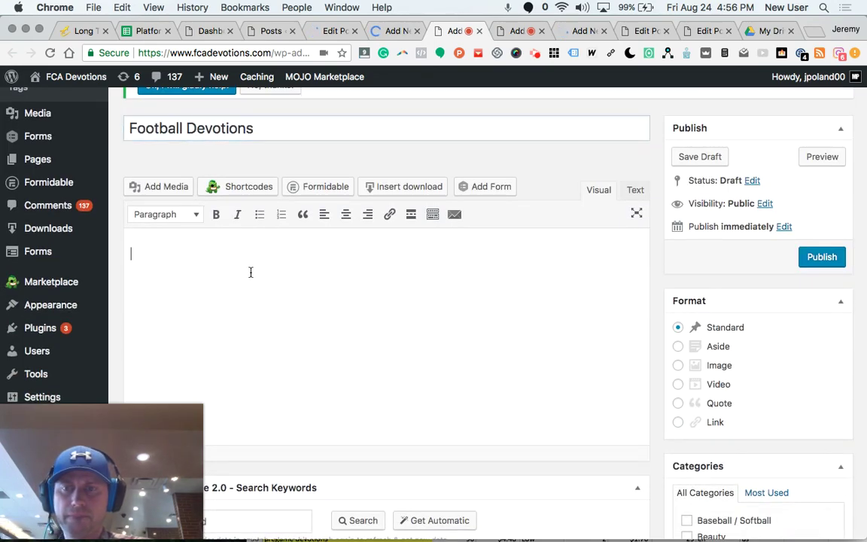
text(Foot)
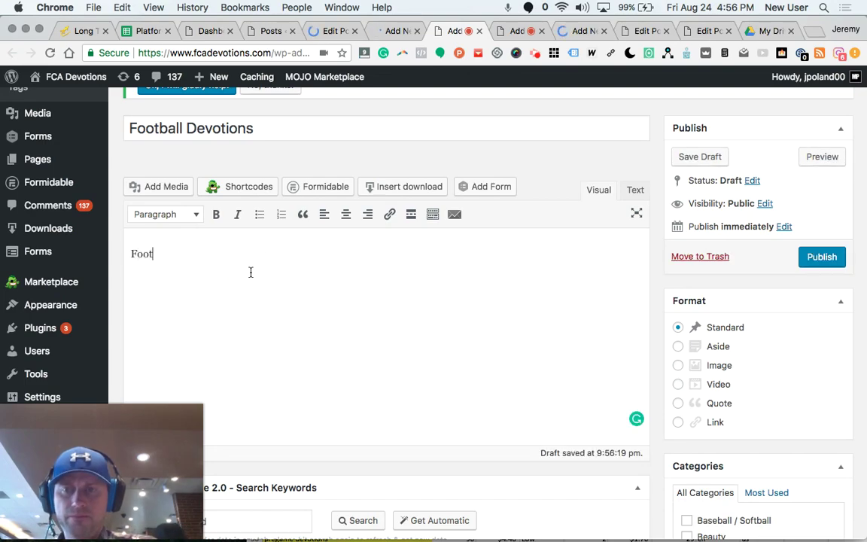
text(ball Dev)
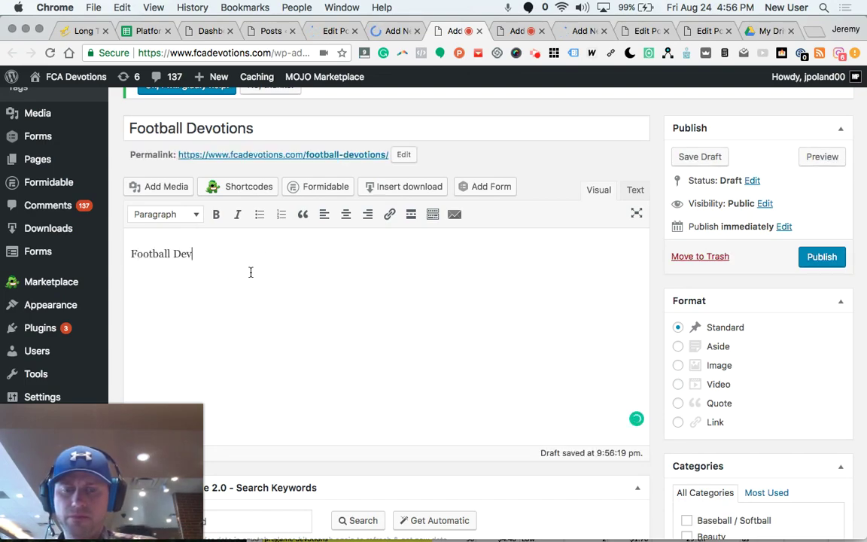
text(otions For Coaches & Ch)
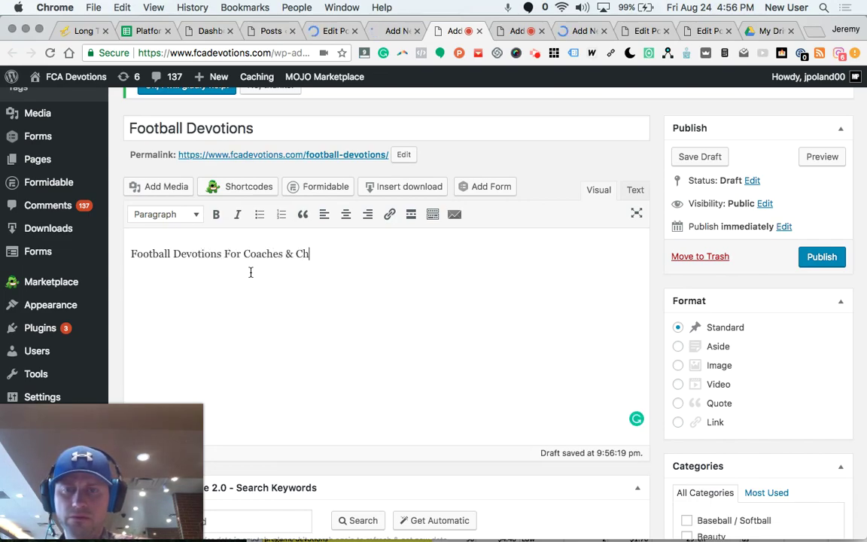
text(aplains)
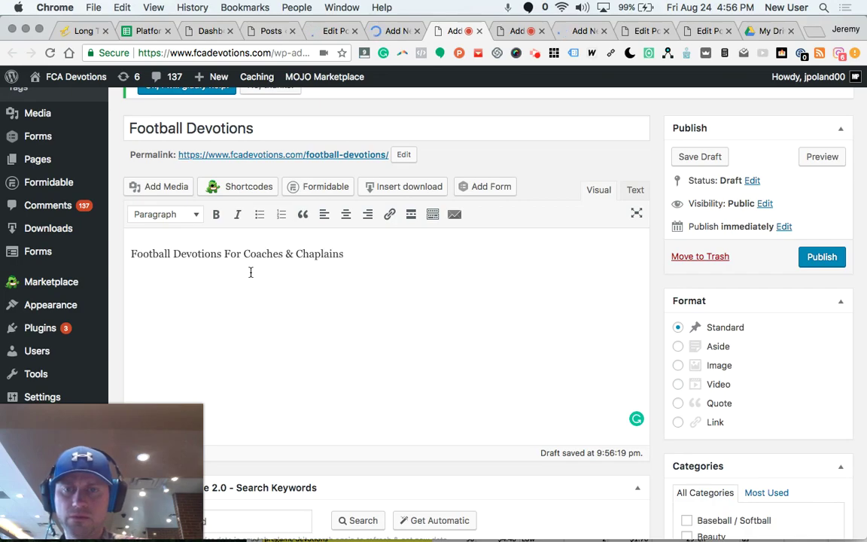
triple_click(267, 256)
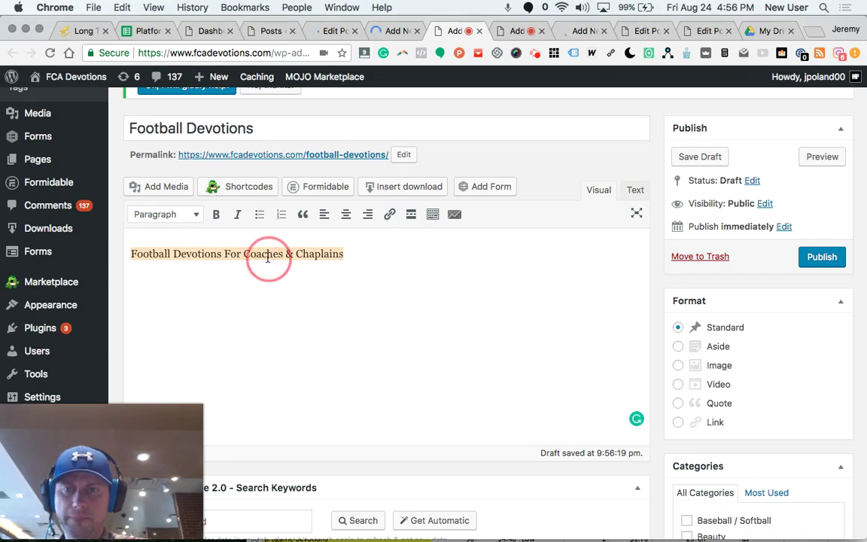
click(194, 216)
click(188, 293)
- Start a second section line reading "How To Share A Footba" below the Football Devotions heading
click(515, 259)
key(Return)
text(How To Share )
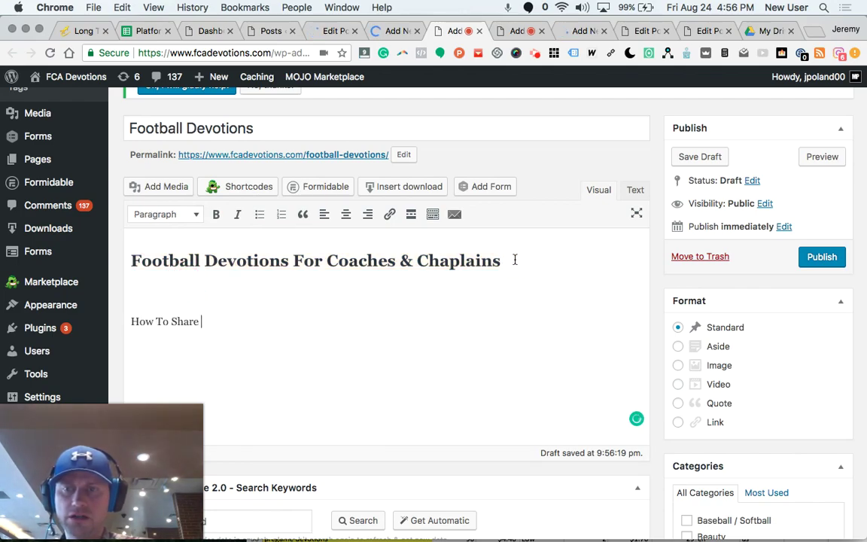
text(A Footba)
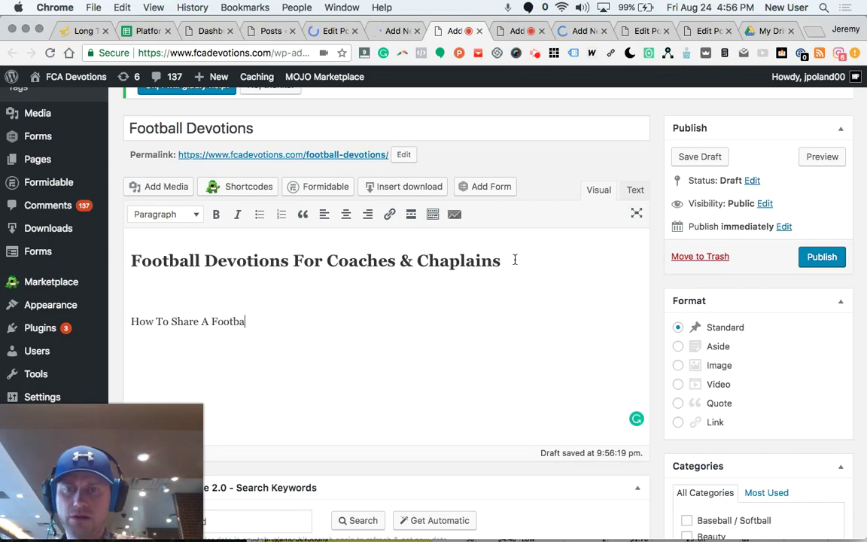
- Reword and complete the second section line as "The Art of Sharing A Football Devotion"
click(130, 322)
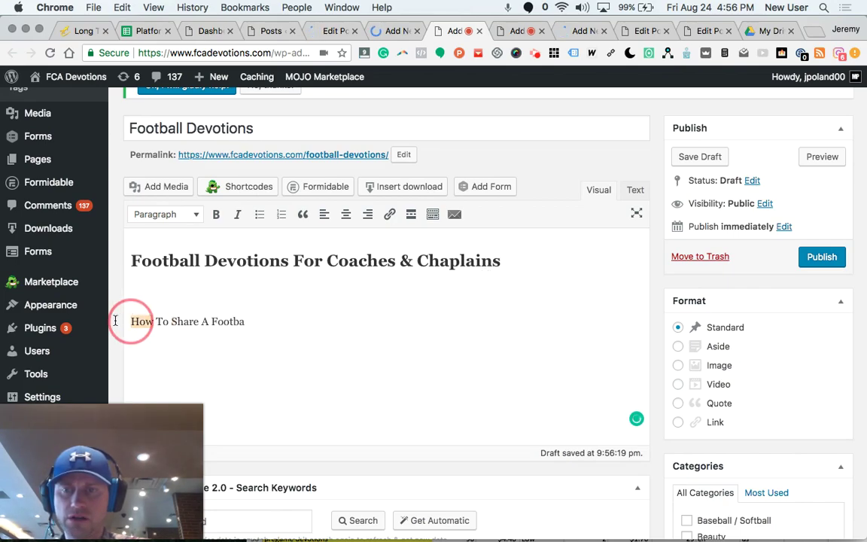
text(W)
key(Right)
key(Right)
key(Right)
key(Right)
key(Right)
key(Right)
key(Right)
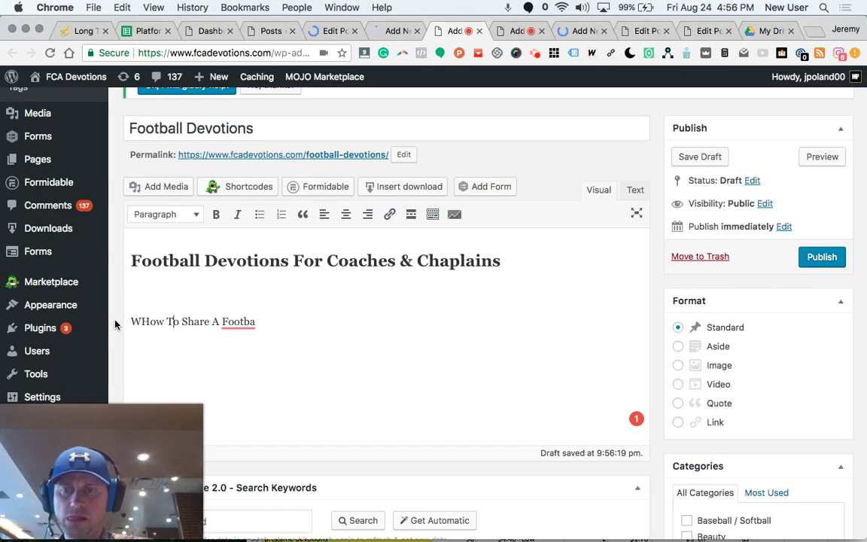
key(BackSpace)
key(BackSpace)
key(BackSpace)
key(BackSpace)
key(BackSpace)
key(BackSpace)
key(BackSpace)
key(BackSpace)
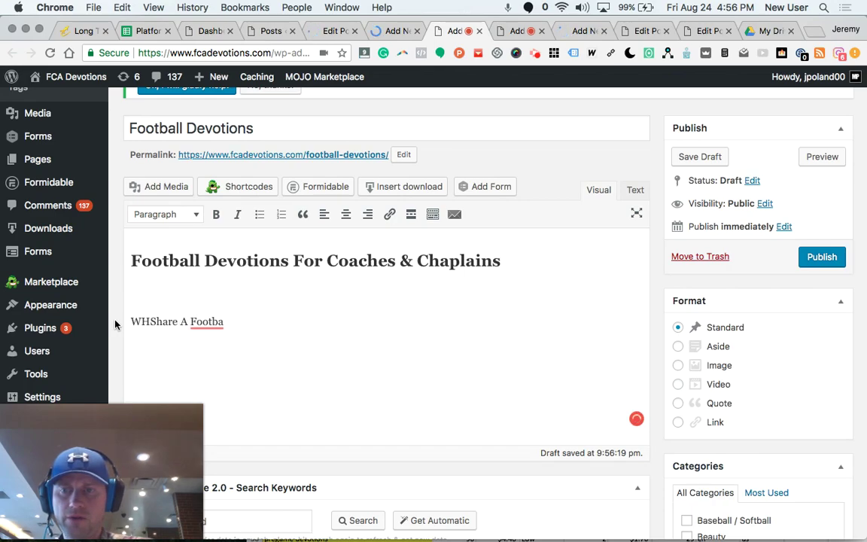
text(The Art )
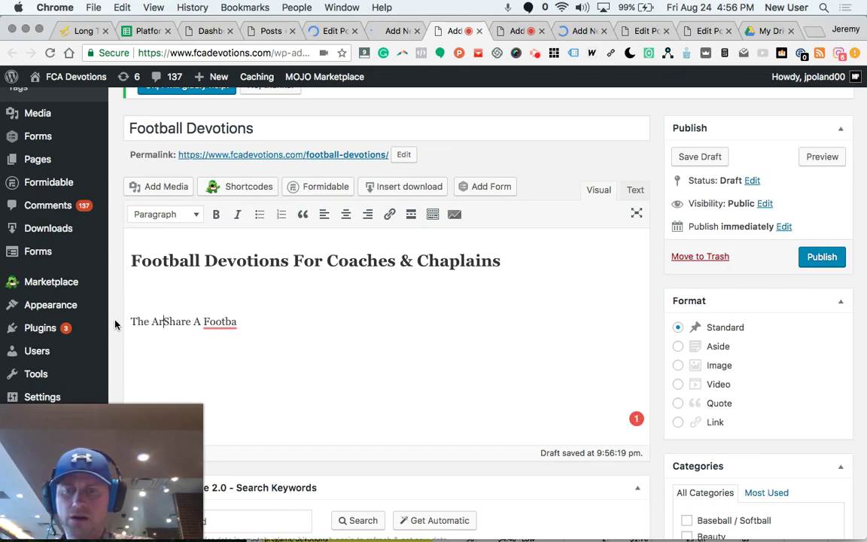
text(of)
key(Right)
key(Right)
key(Right)
key(Right)
key(Delete)
text(ing)
click(267, 323)
text(ll Devo)
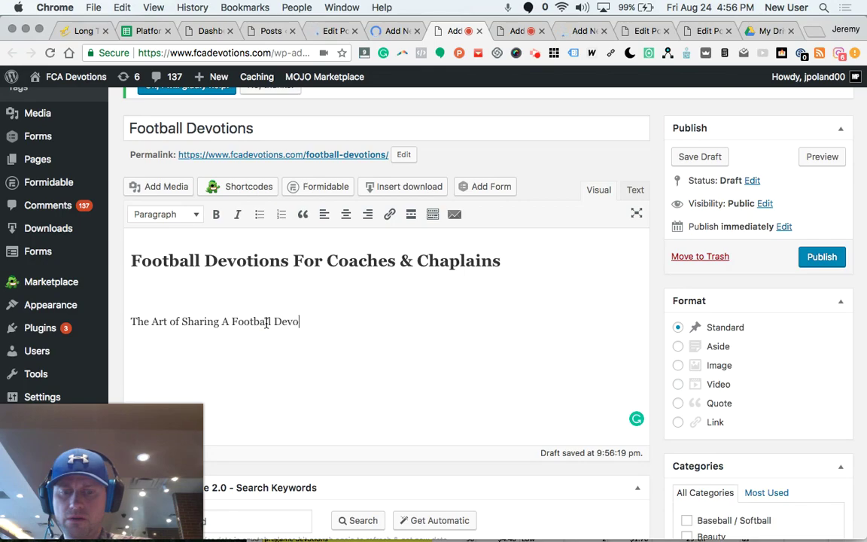
text(tion)
- Add a third section line reading "Touchdowns: The Impact of Football Devotions", leaving a blank line above it
key(Return)
key(Return)
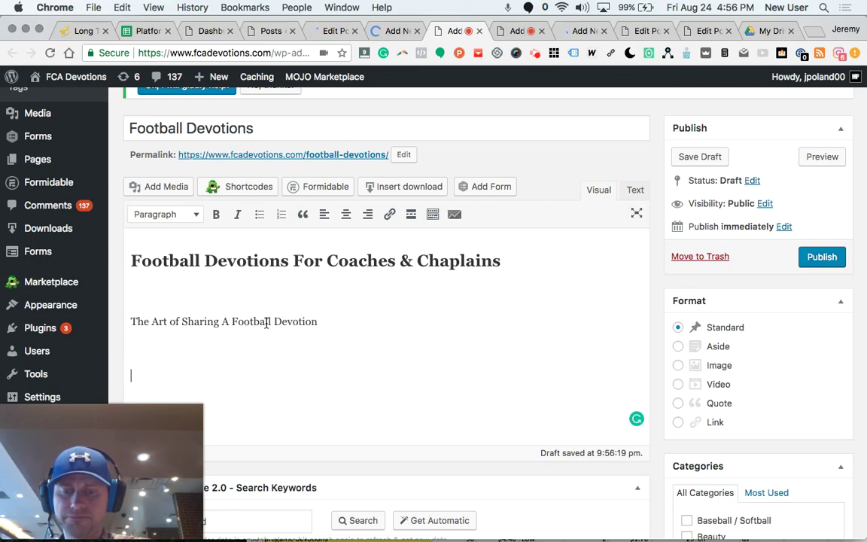
text(Touchdown)
key(BackSpace)
key(BackSpace)
text(wns:)
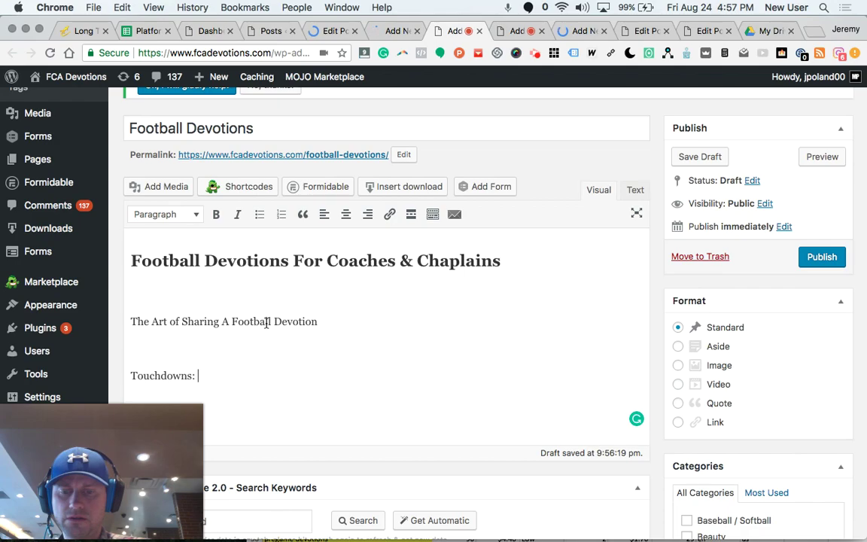
text( The Impact of )
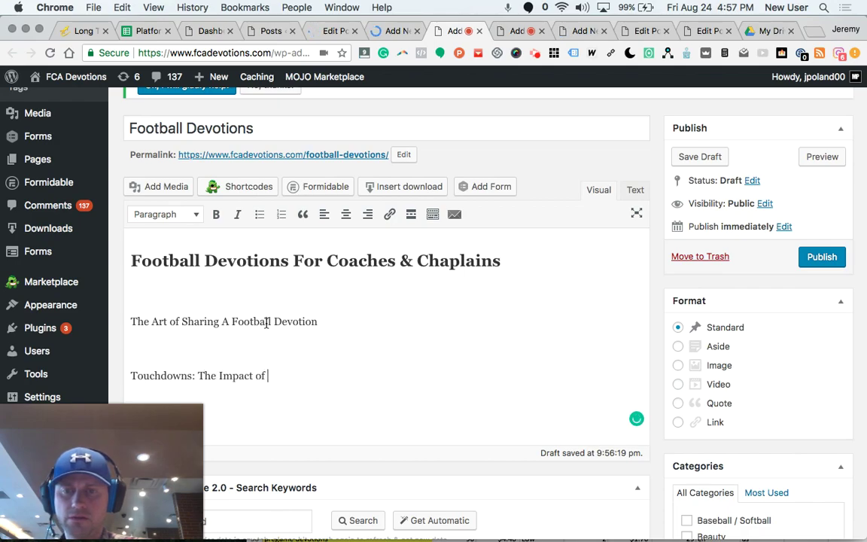
text(Football Devotions)
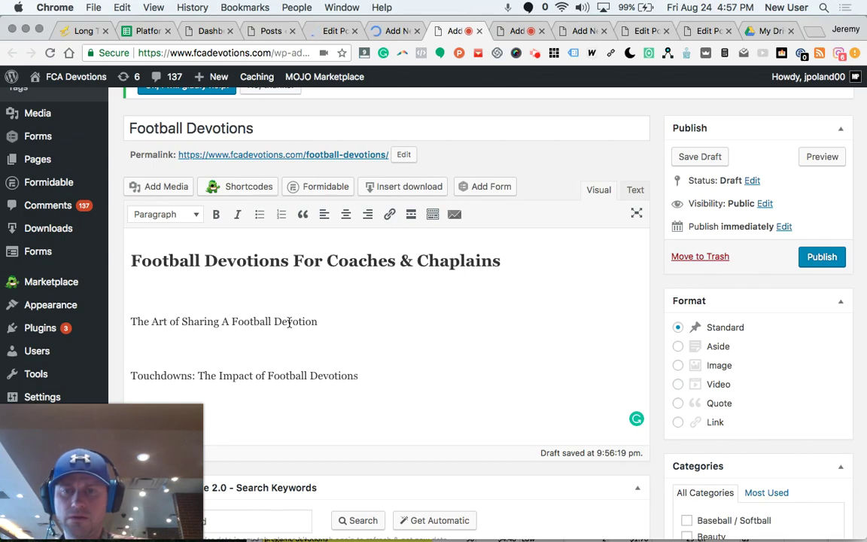
- Format the "The Art of Sharing" and "Touchdowns" lines as Heading 2 and save the post as a draft
triple_click(289, 321)
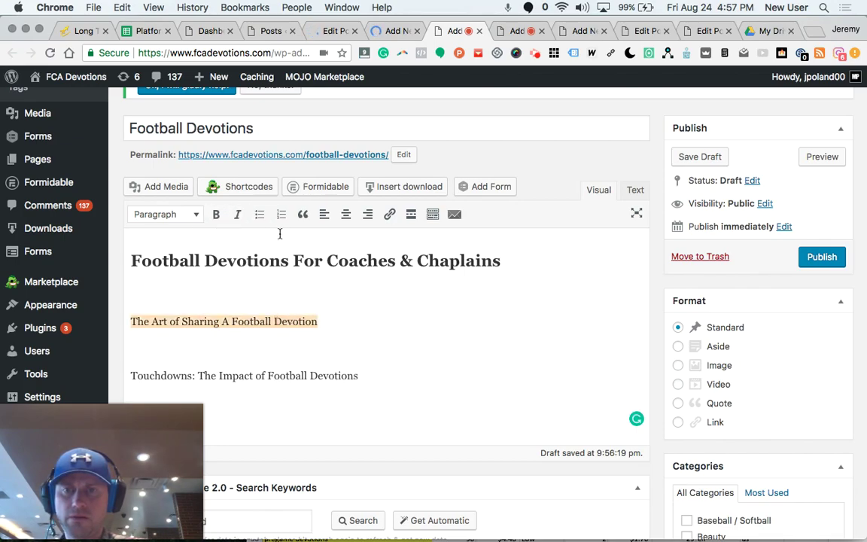
click(192, 214)
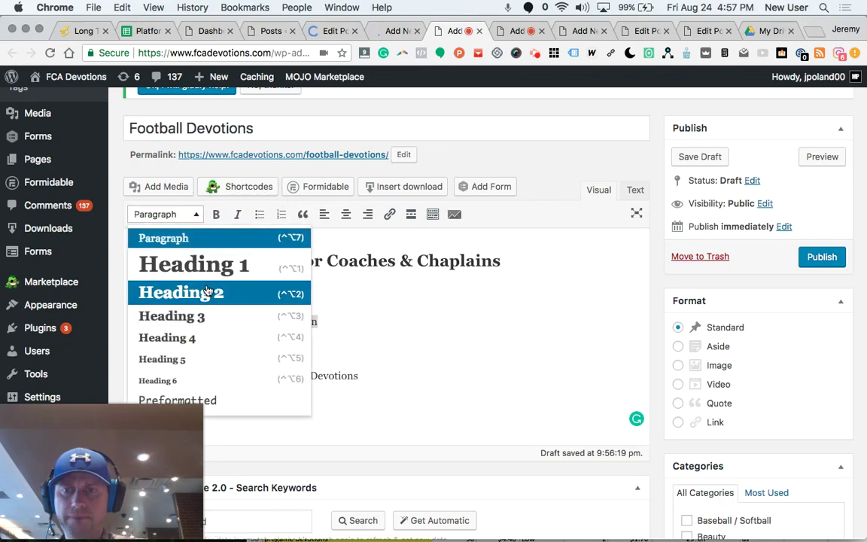
click(179, 292)
triple_click(298, 379)
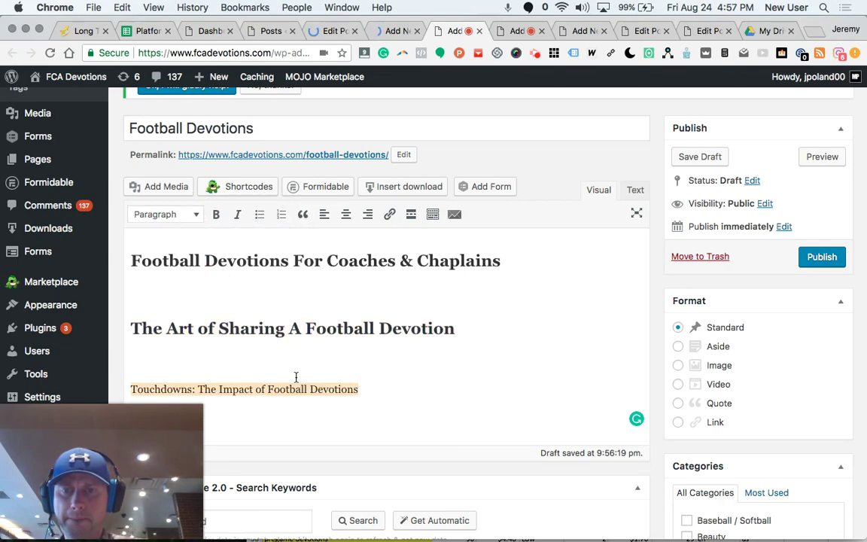
click(192, 216)
click(184, 292)
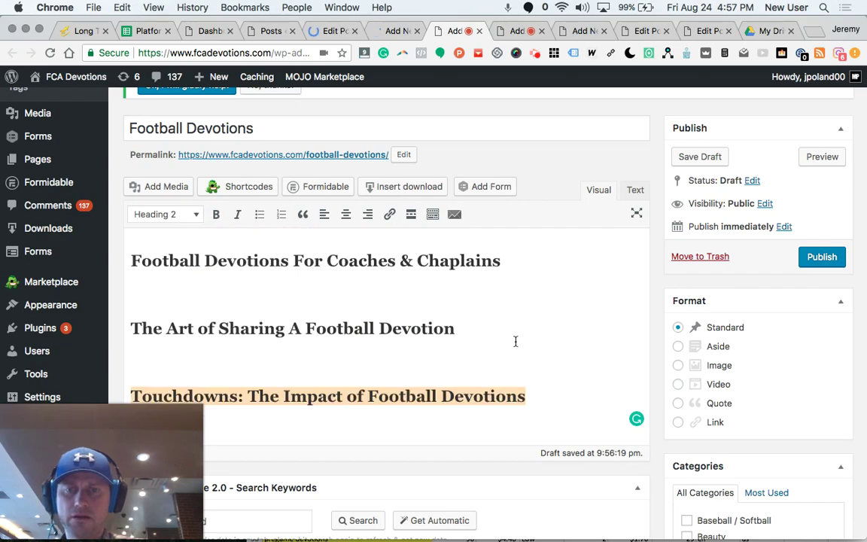
click(691, 156)
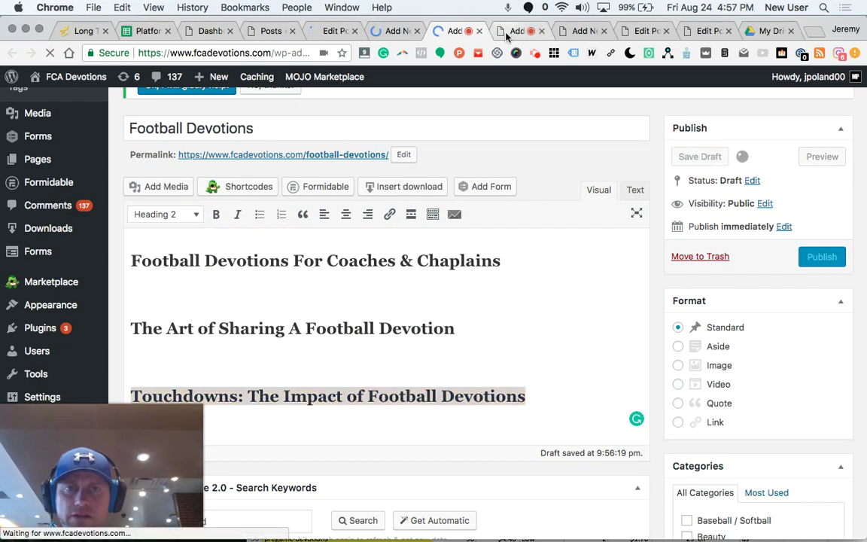
- Switch to the next blank new post and title it "Athletic Devotions"
click(501, 30)
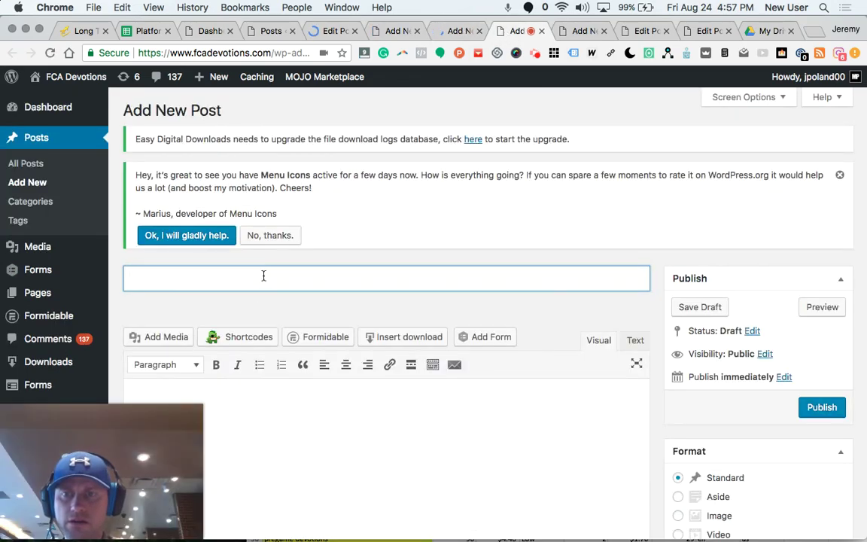
text(Athletic Devotions)
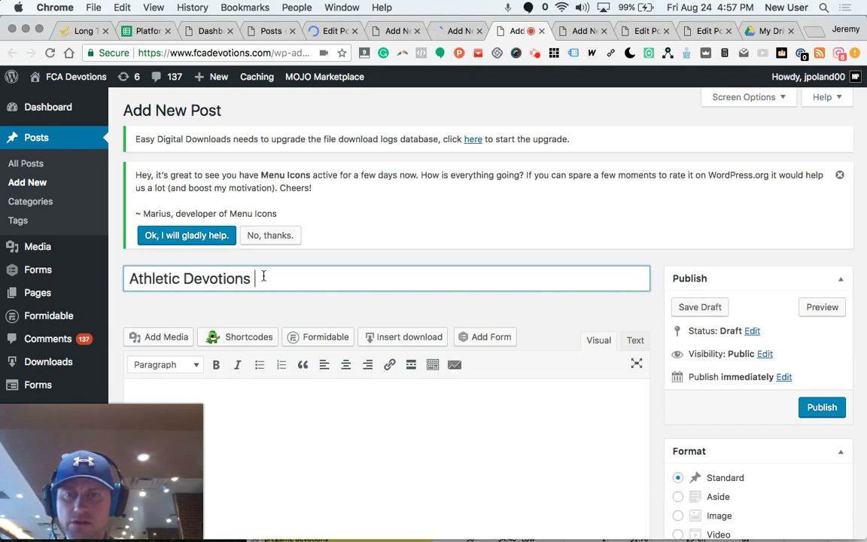
key(Tab)
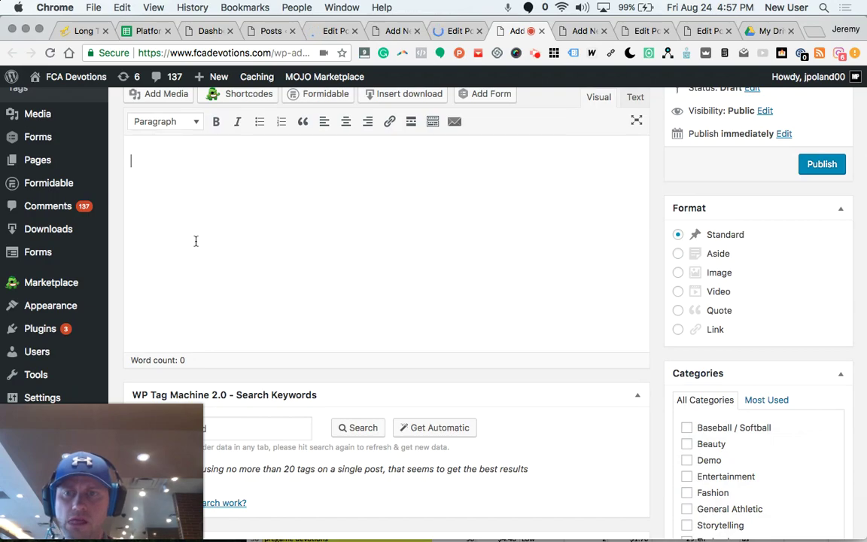
- Below several blank lines in the post body, add "Athletic Devotions About Teamwork" and format it as Heading 2
key(Return)
key(Return)
key(Return)
key(Return)
text(At)
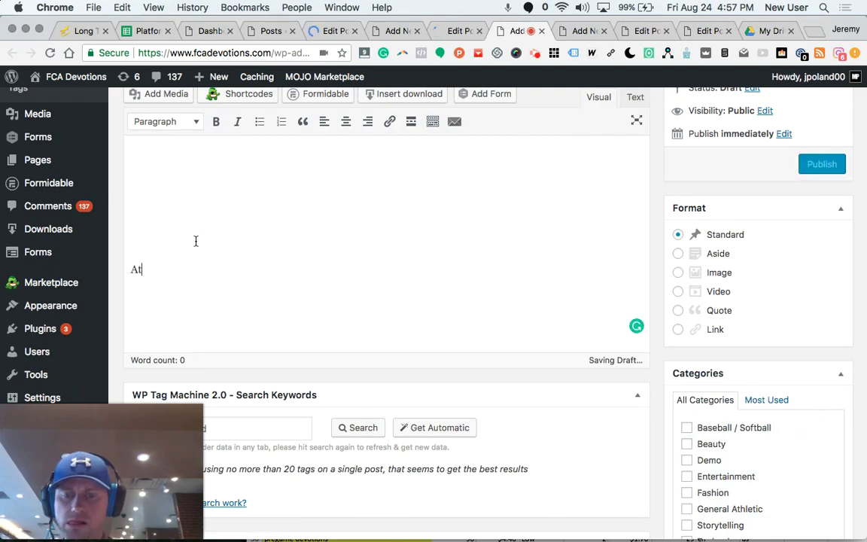
text(hletic Dev)
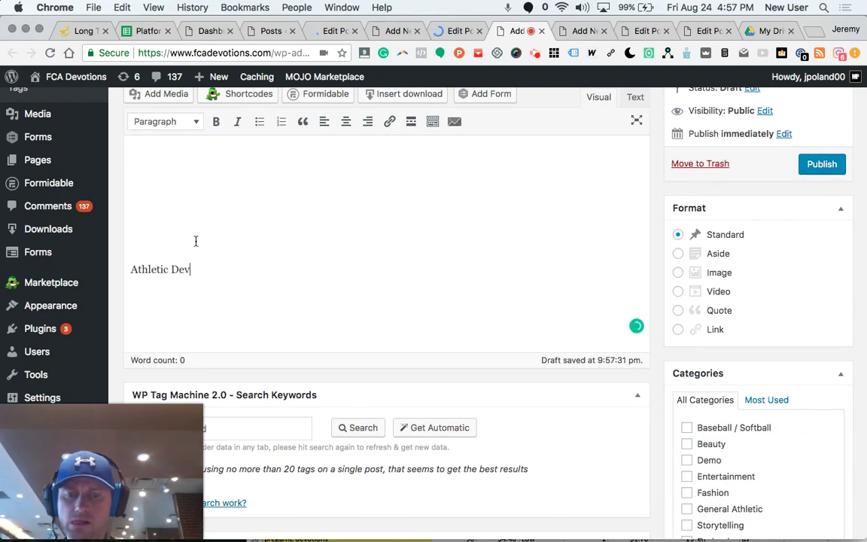
text(otions About)
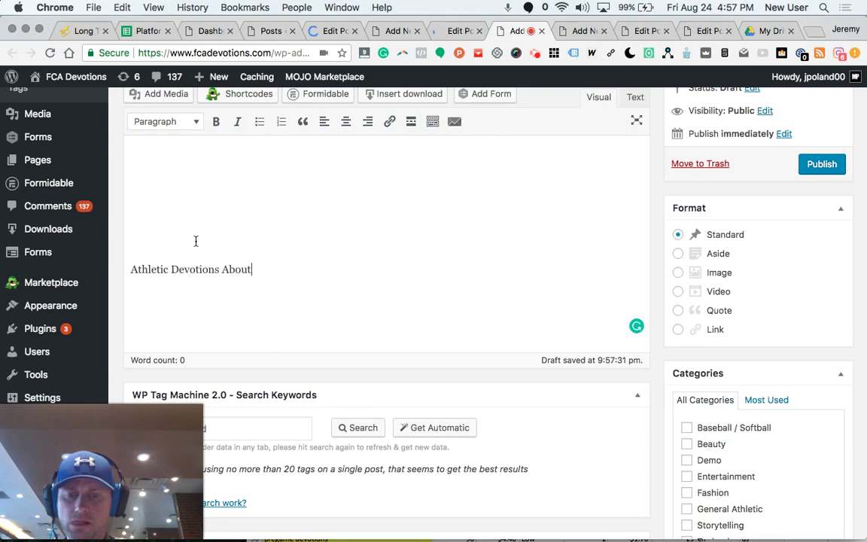
text( Teamwork)
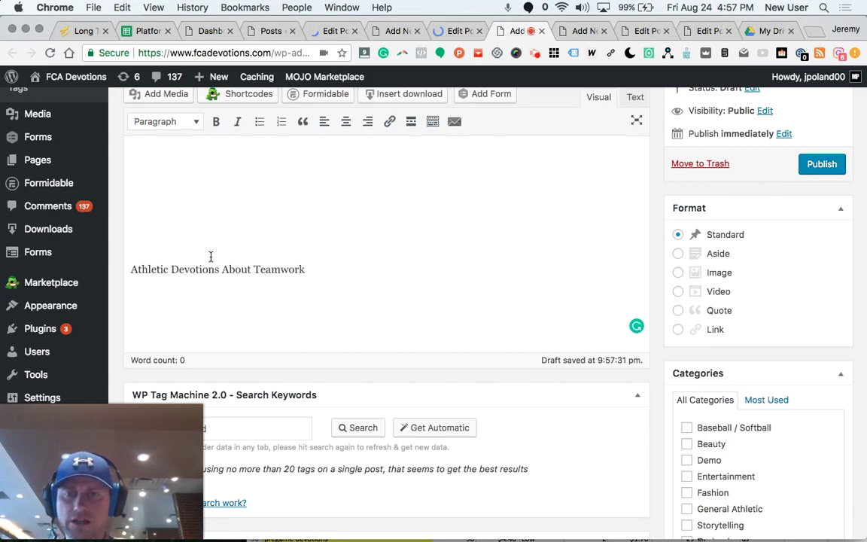
triple_click(211, 265)
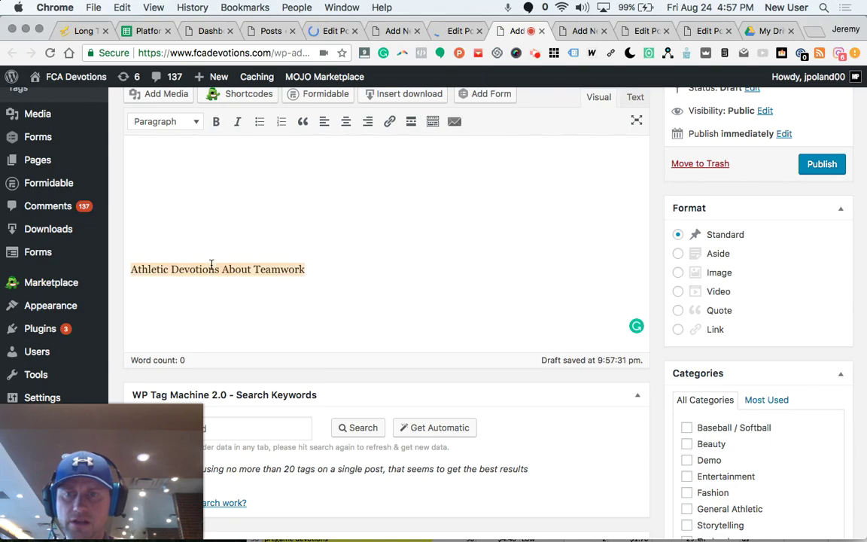
scroll(230, 167, up, 2)
click(193, 183)
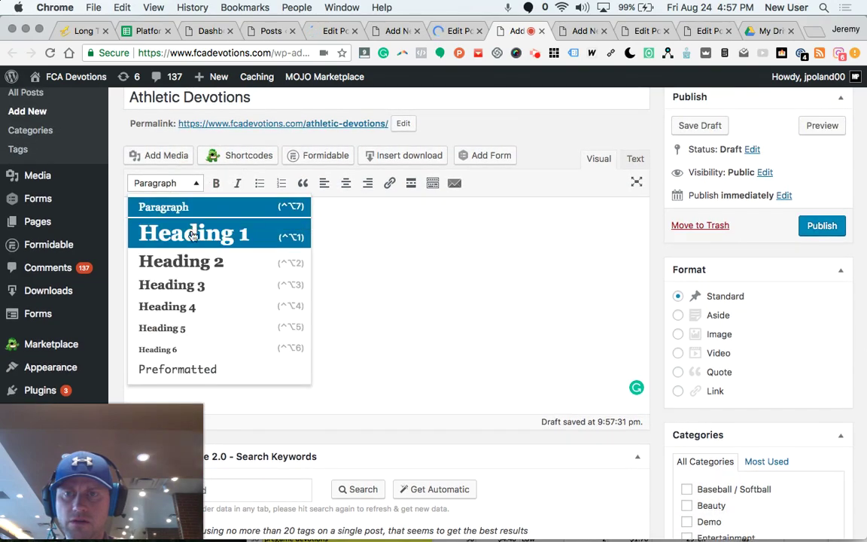
click(195, 262)
- Add "Athletic Devotions For Sports Ministry" above the Teamwork heading and format it as Heading 2
click(161, 235)
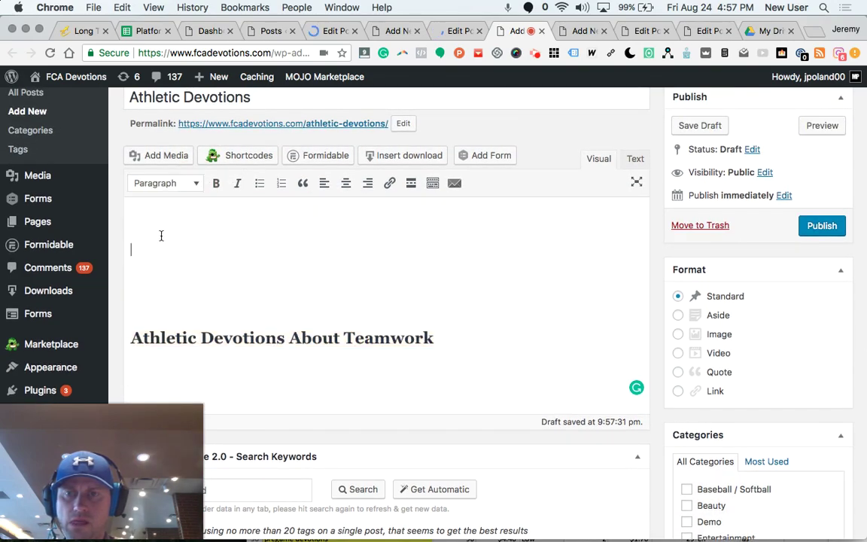
text(Athletic Devotions For SPort)
key(BackSpace)
key(BackSpace)
key(BackSpace)
key(BackSpace)
text(pr)
key(BackSpace)
text(ort)
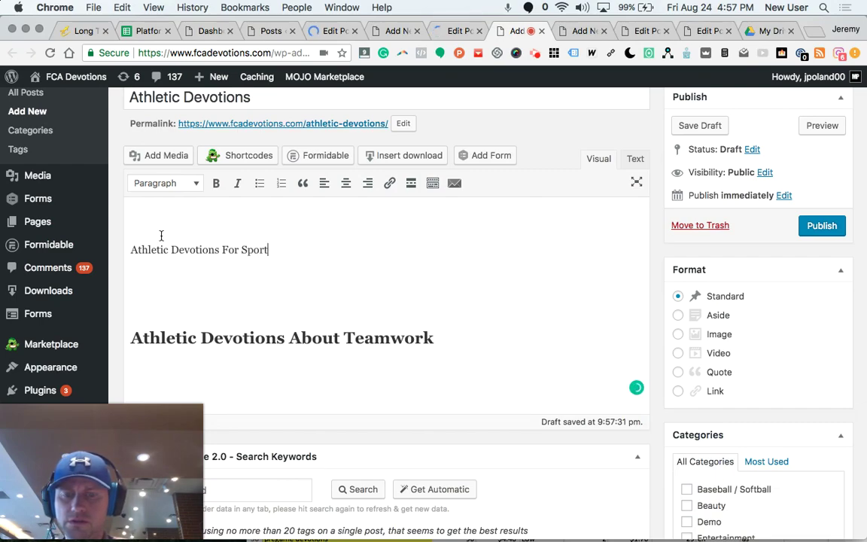
text(s Ministry)
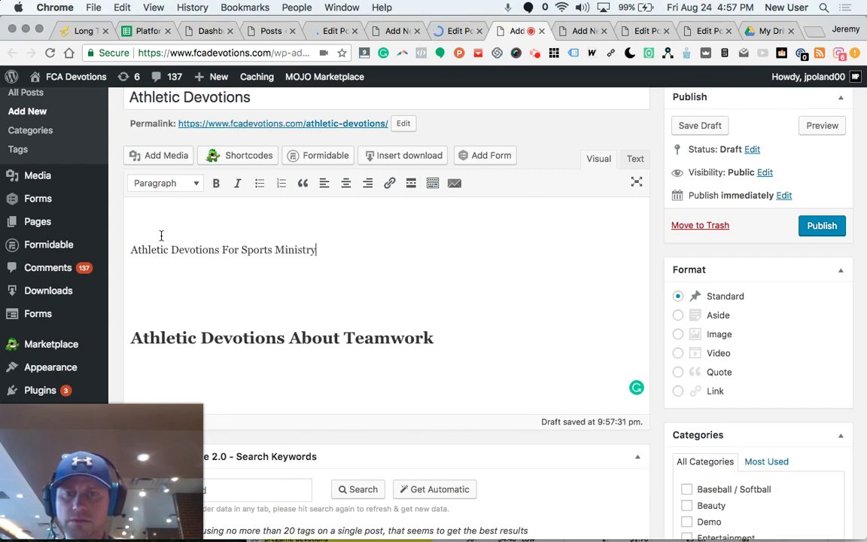
triple_click(136, 249)
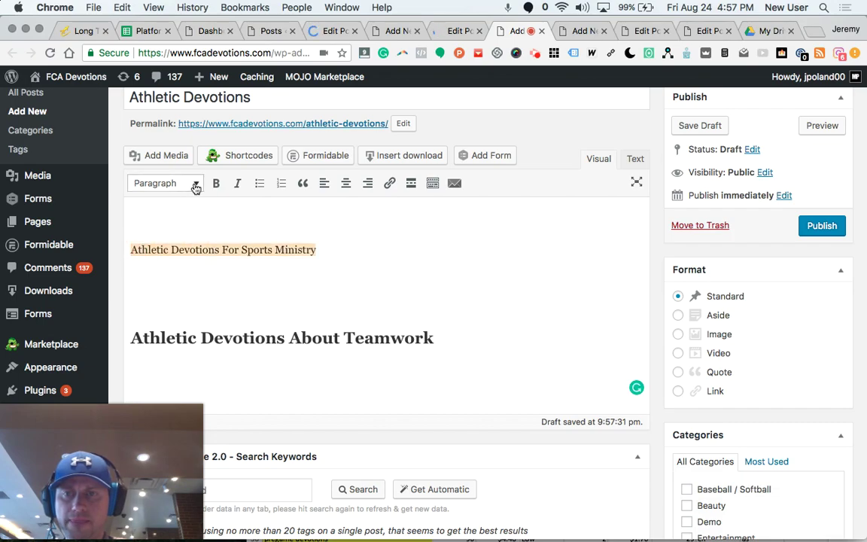
click(194, 184)
click(198, 260)
- Below the Teamwork heading, add a line reading "Keeping Sport Devotions Relevant & Worshipful"
click(381, 303)
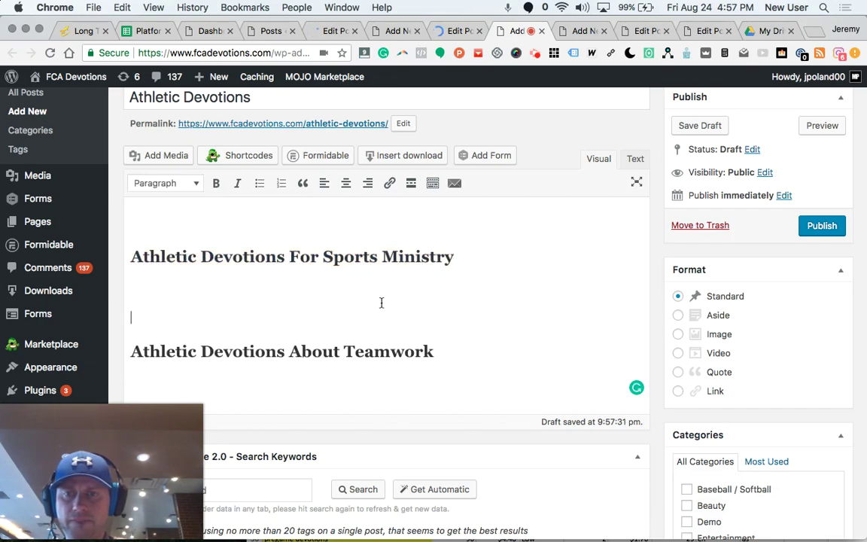
scroll(381, 302, down, 2)
click(461, 304)
key(Return)
text(Keeping Sport Devotions Releva)
key(BackSpace)
text(ent and)
key(BackSpace)
key(BackSpace)
key(BackSpace)
key(BackSpace)
key(BackSpace)
key(BackSpace)
text(ant & Worsh)
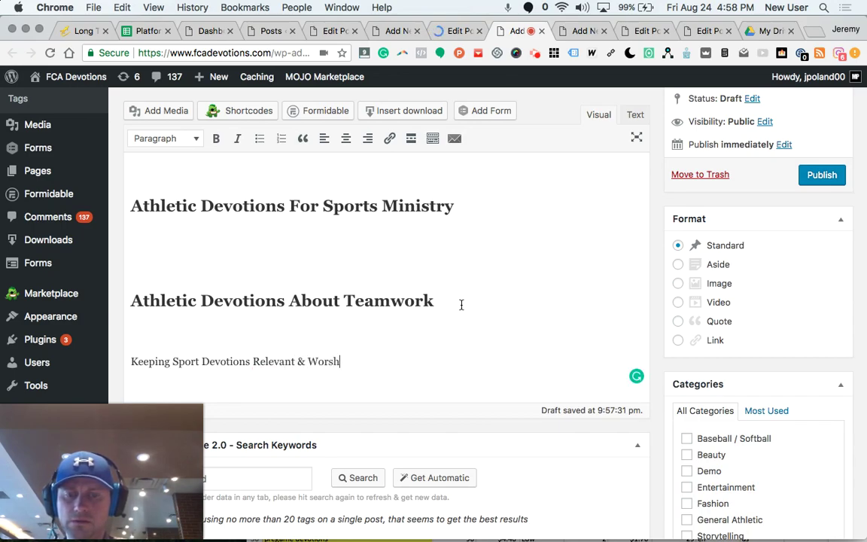
text(ipful)
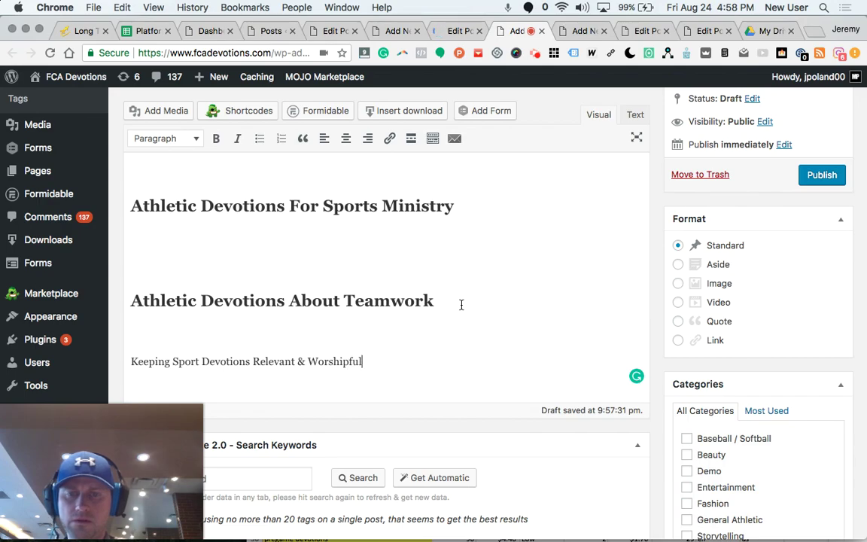
- Correct "Sport" to "Sports" in the last line of the post body
triple_click(340, 360)
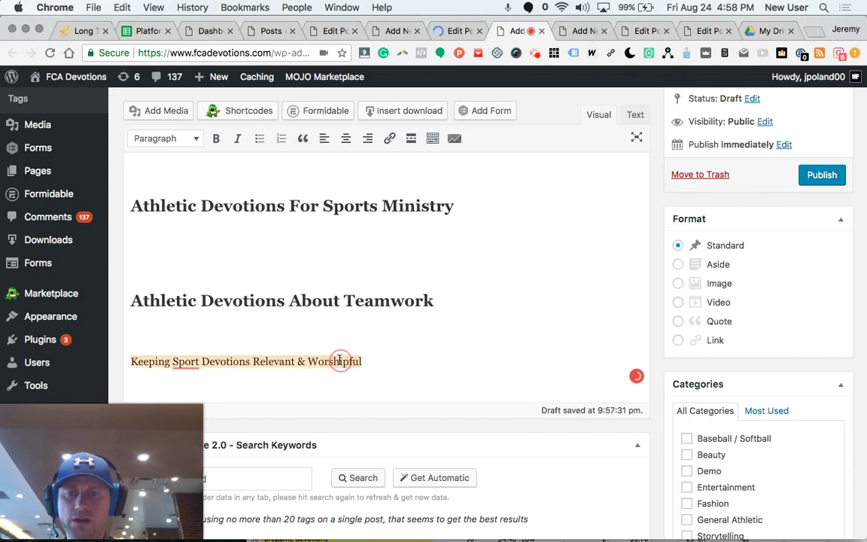
click(200, 359)
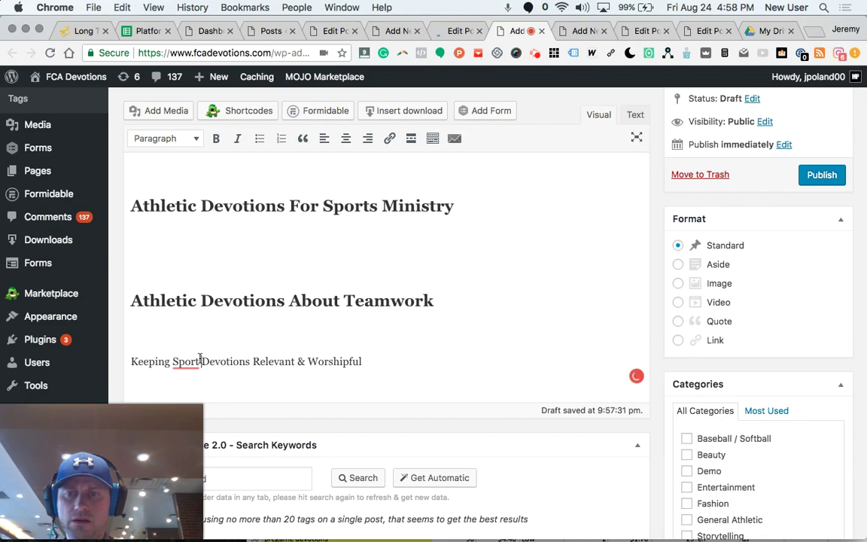
mouse_move(193, 354)
click(208, 265)
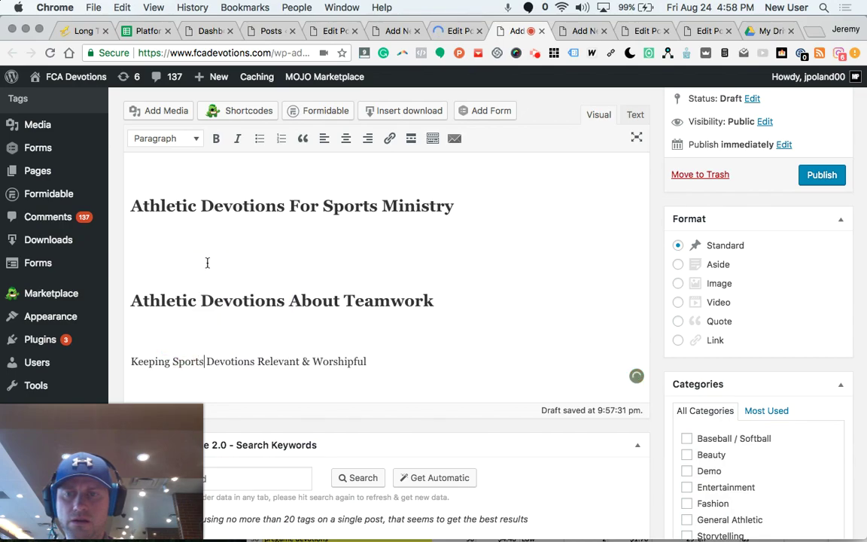
- Format the line "Keeping Sports Devotions Relevant & Worshipful" as Heading 2 and save the post draft
triple_click(245, 363)
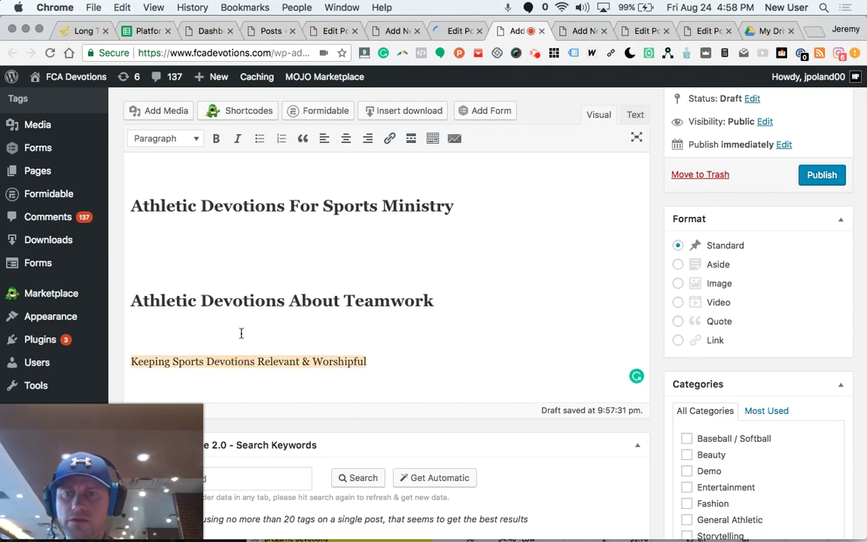
click(192, 138)
click(193, 219)
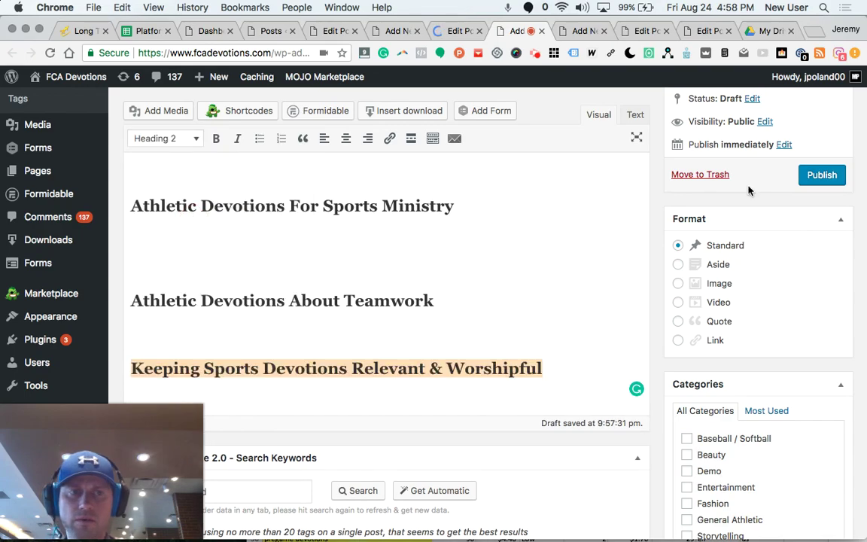
scroll(745, 188, up, 3)
click(687, 240)
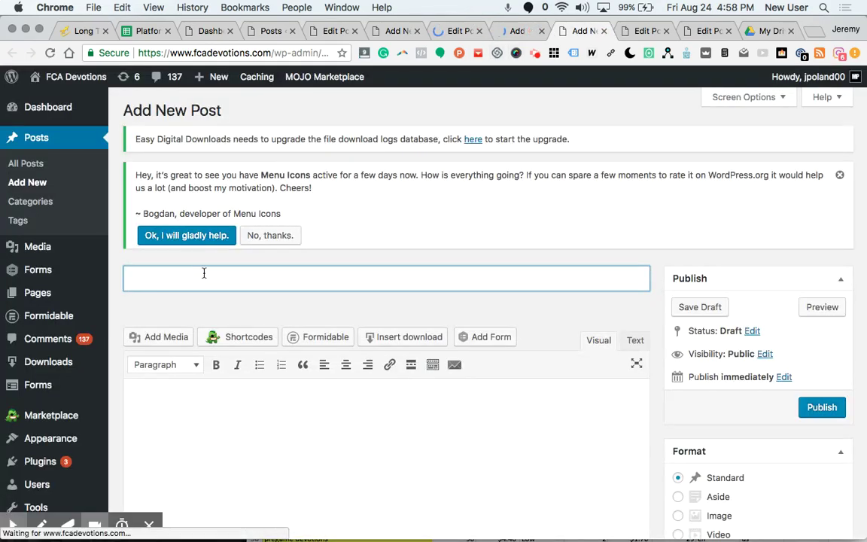
- In the next blank new post, enter the title "5 Minute Devotions For Kids"
text(5 Minute F)
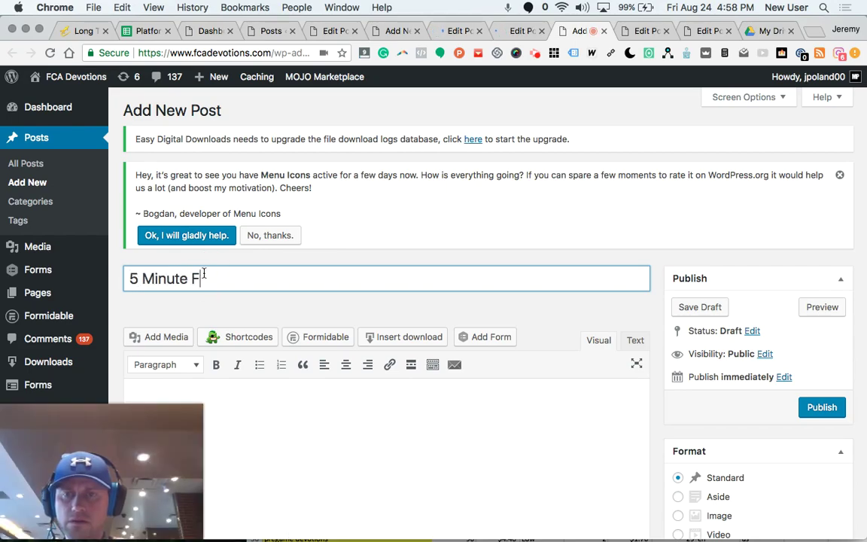
key(BackSpace)
text(Devo)
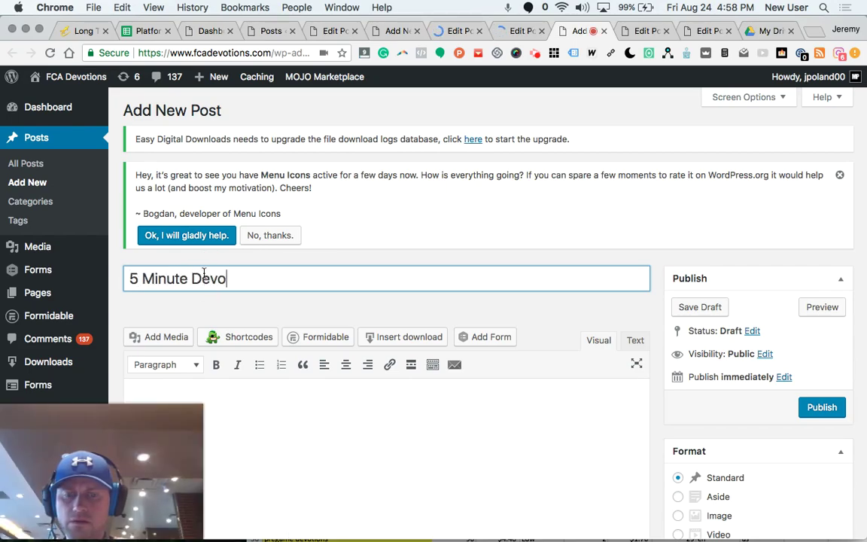
text(tions For )
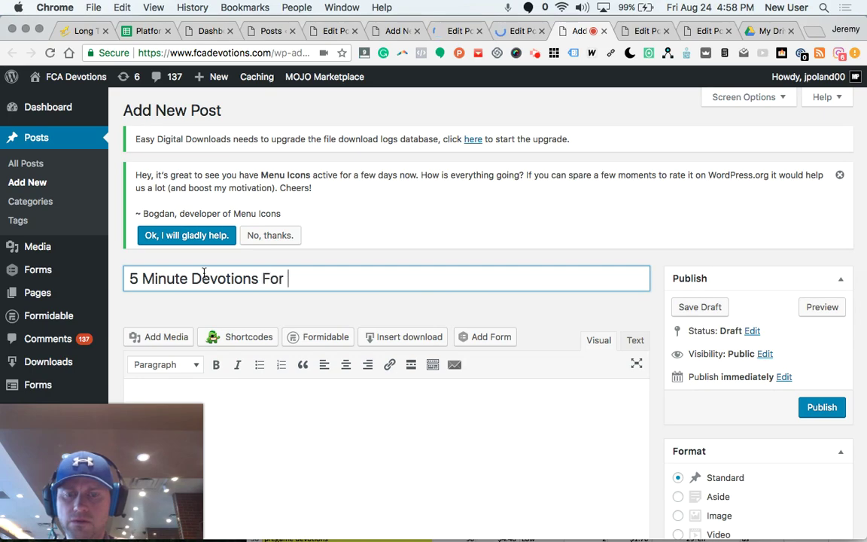
text(Kids)
scroll(203, 273, down, 3)
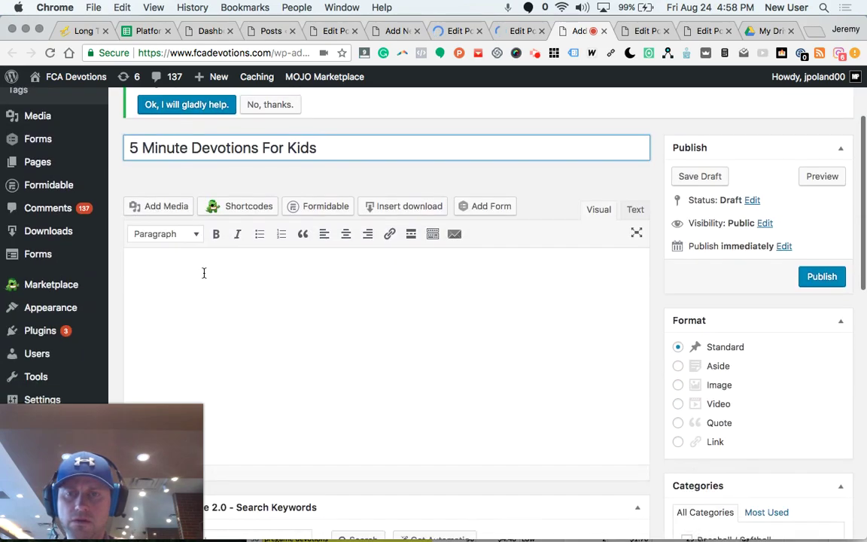
- Start the post body with the line "Quick 5 Minute Devotions For Kids"
click(207, 267)
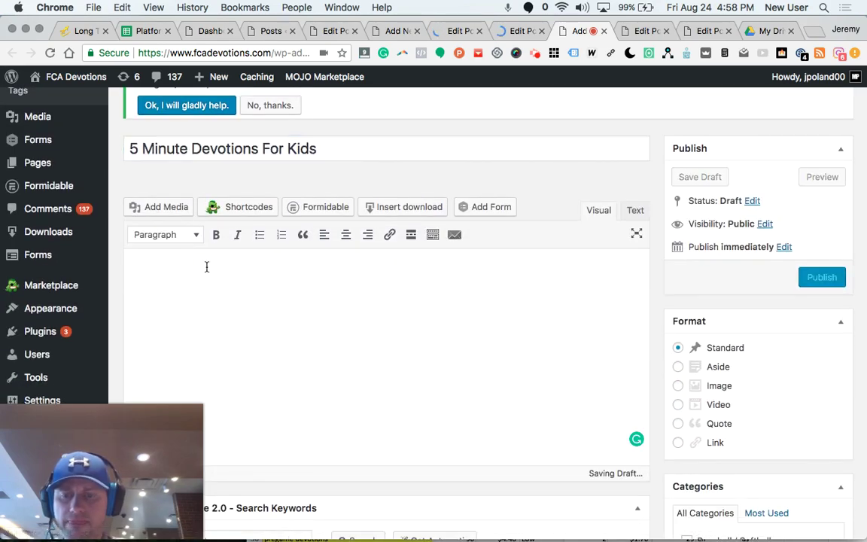
text(F)
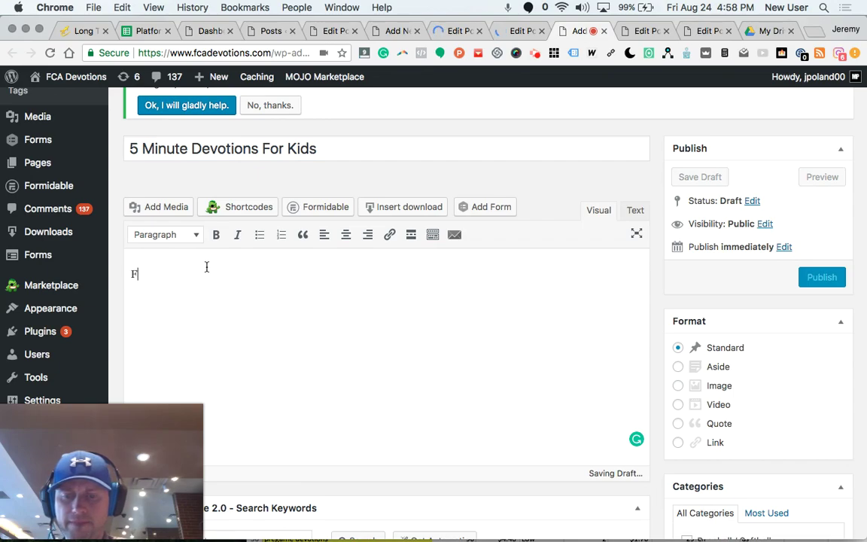
text(a)
key(BackSpace)
key(BackSpace)
text(Quick)
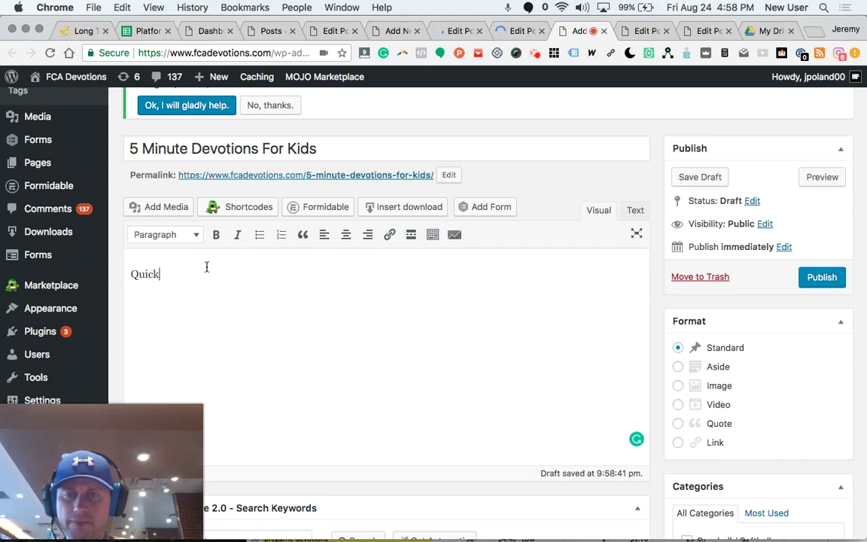
text( 5 Minute)
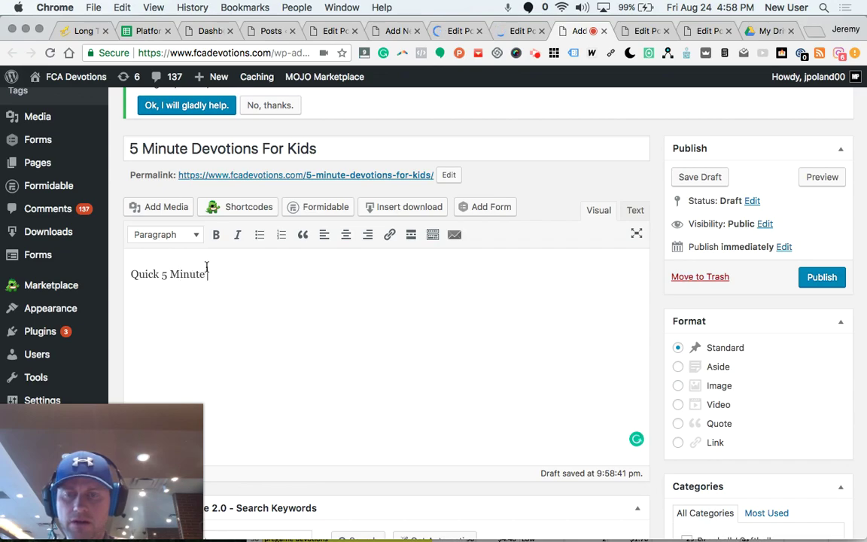
text( Devotions F)
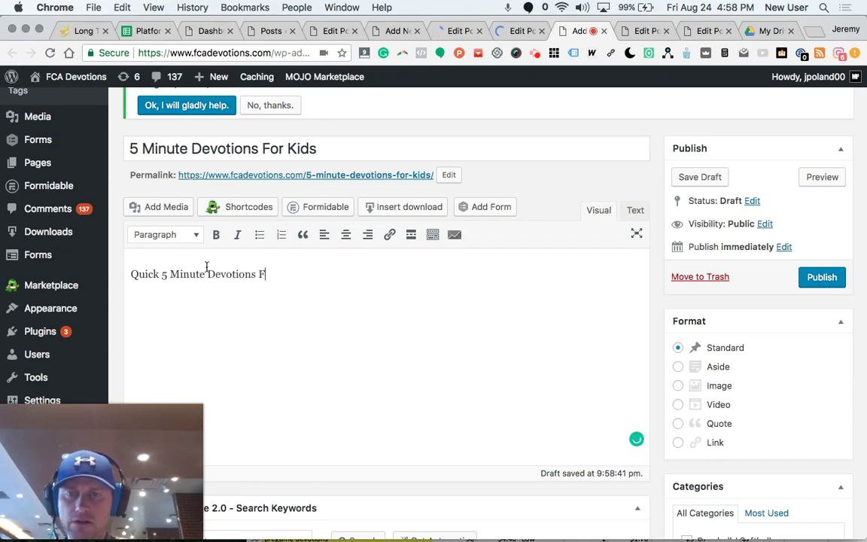
text(or Kids)
- Leave a blank line in the post body and add the line "Teamwork Devotions For Kids"
key(Return)
key(Return)
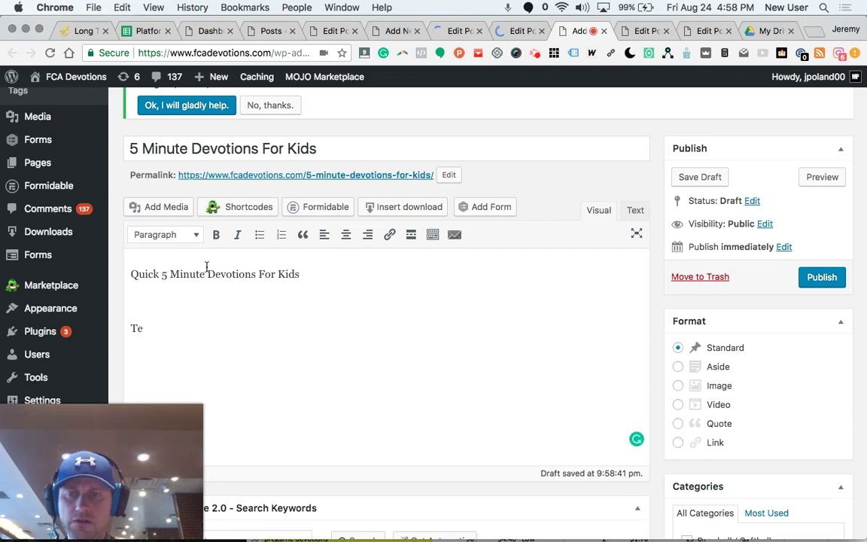
text(Teamw)
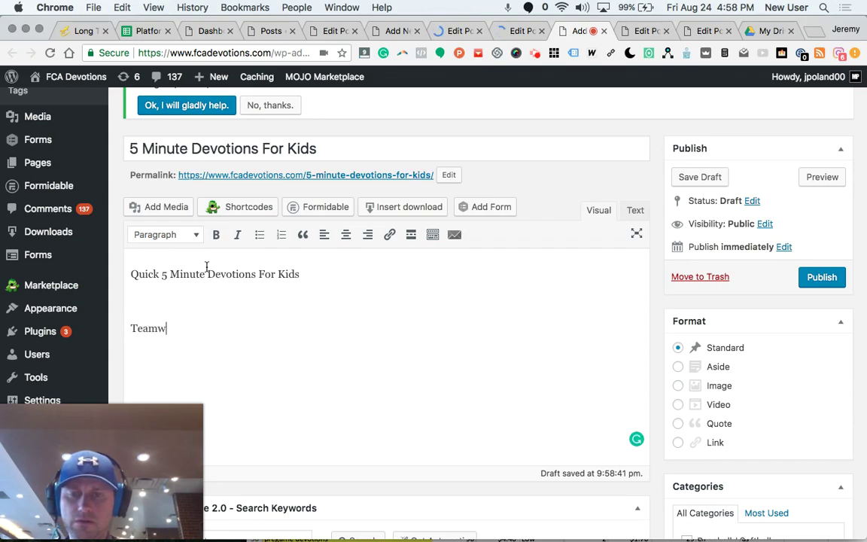
text(ork Devotions For Kids)
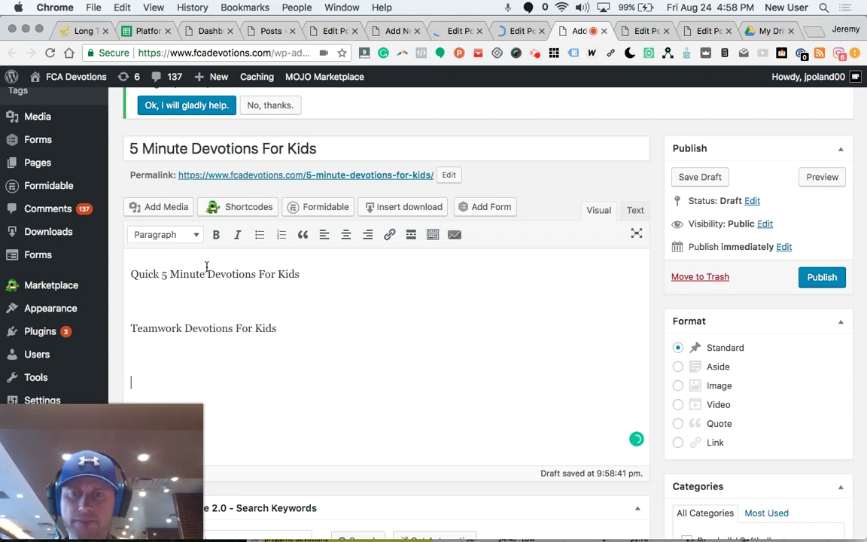
text(  Keeping)
key(BackSpace)
key(BackSpace)
key(BackSpace)
key(BackSpace)
key(BackSpace)
key(BackSpace)
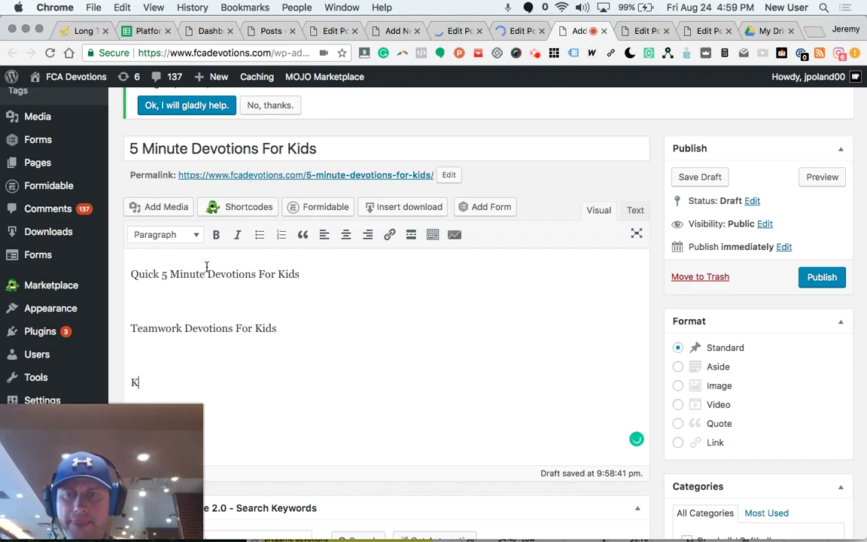
- Below the Teamwork line, add the line "How To Keep Children's Interest With A 5 Minute Devotional"
text(How To Get A)
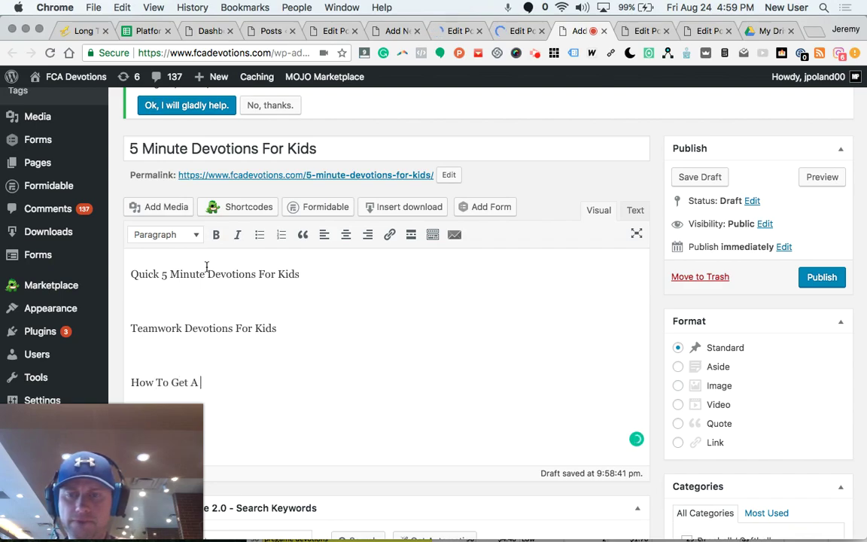
text( Kids Atte)
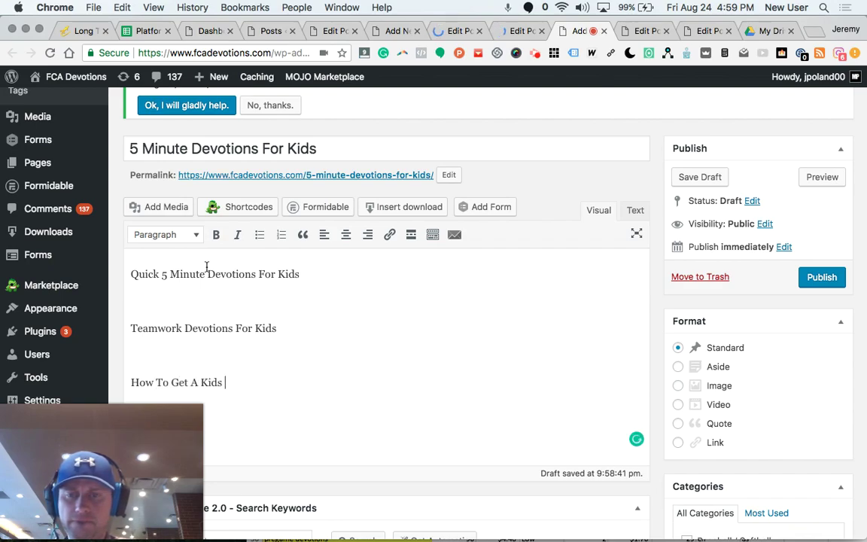
key(BackSpace)
key(BackSpace)
key(BackSpace)
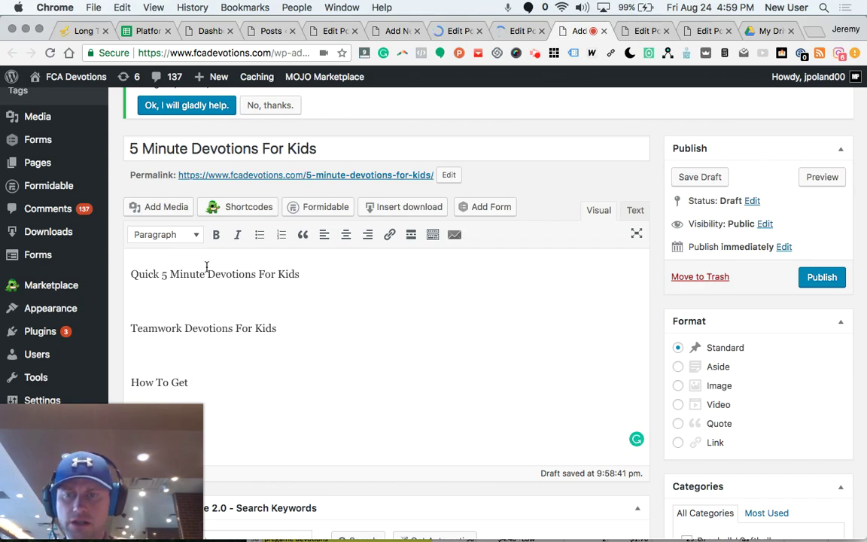
text(ep )
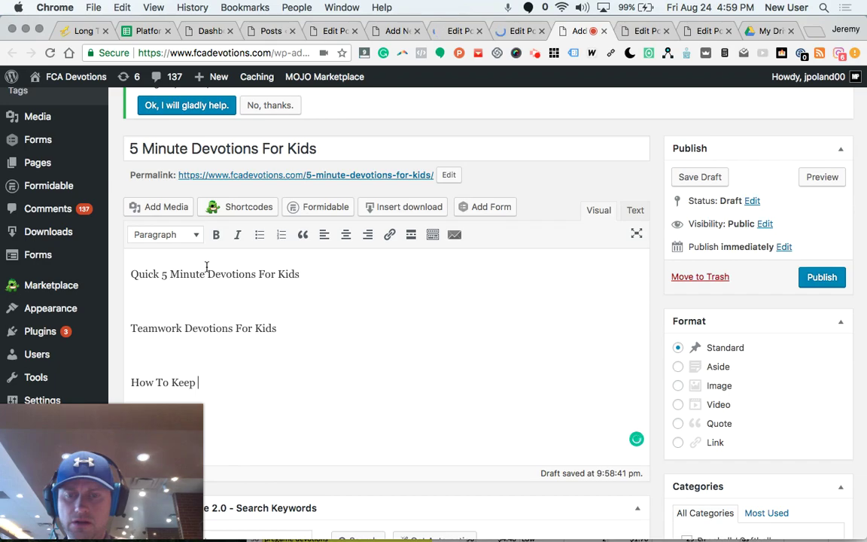
text(Childrens)
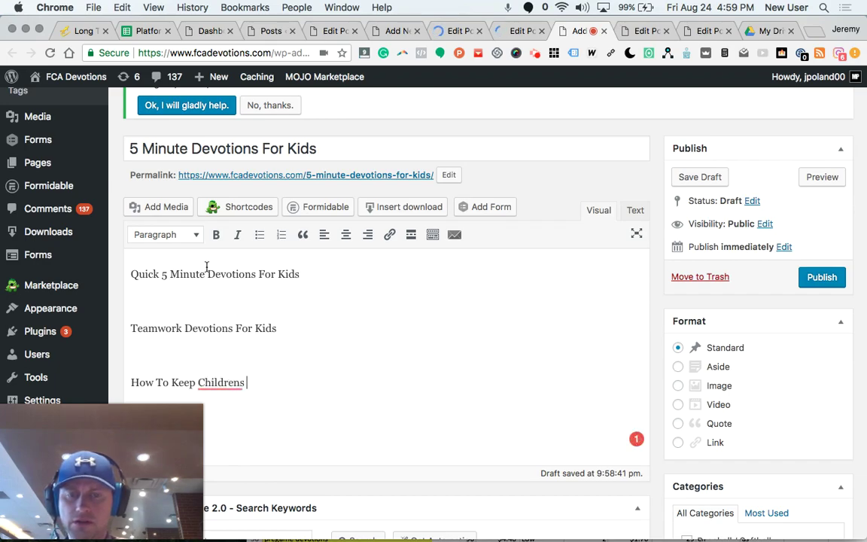
key(BackSpace)
key(BackSpace)
text('s INte)
key(BackSpace)
text(nte)
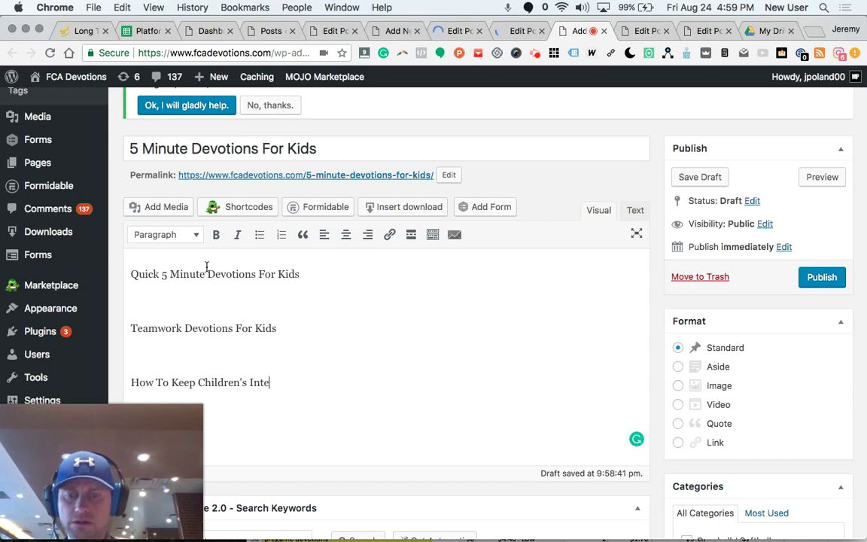
text(rest With A)
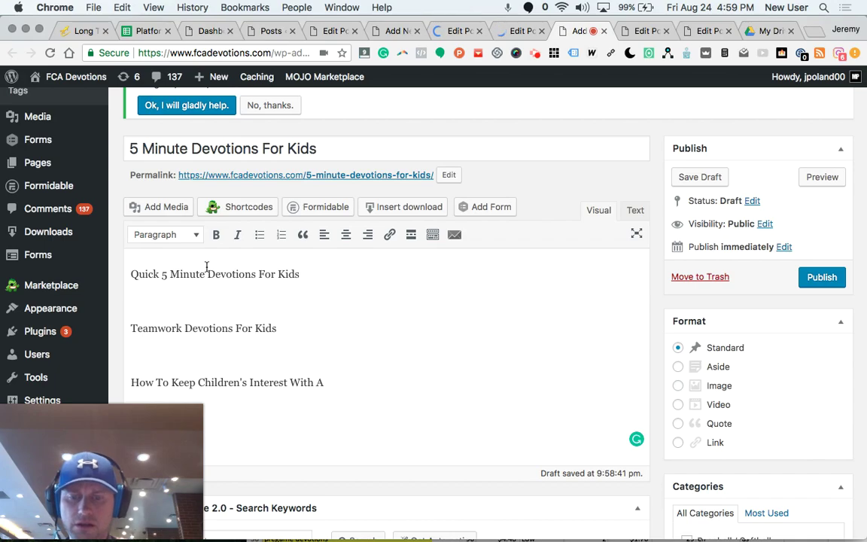
text(5 Minute Devotions)
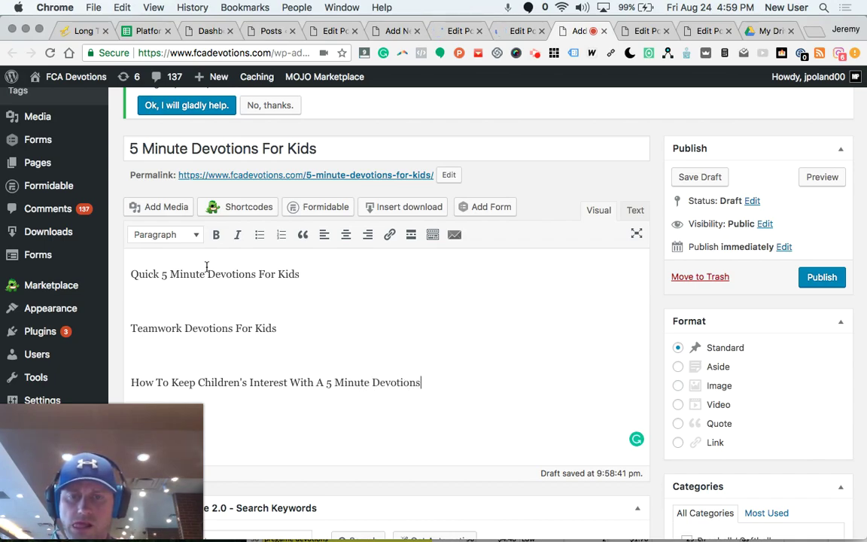
key(BackSpace)
text(al)
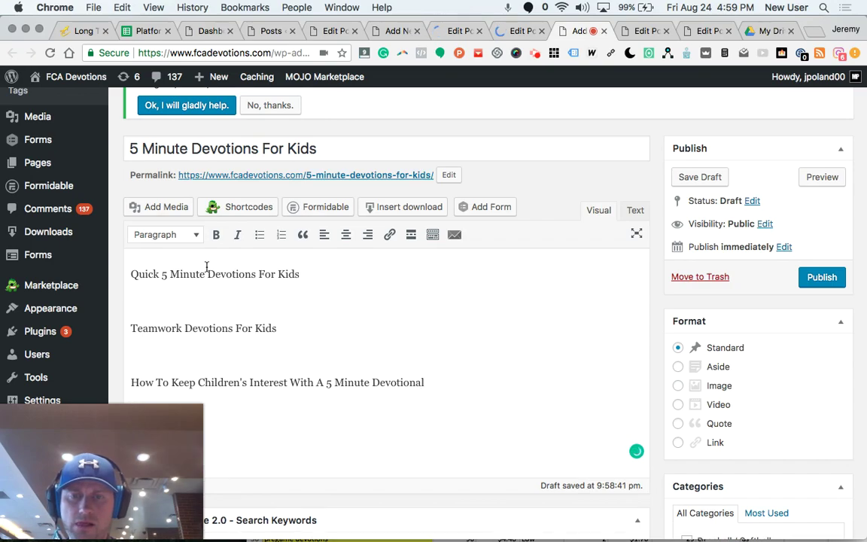
- Format all three lines in the body of the kids' devotions post as Heading 2
drag(426, 383, 122, 273)
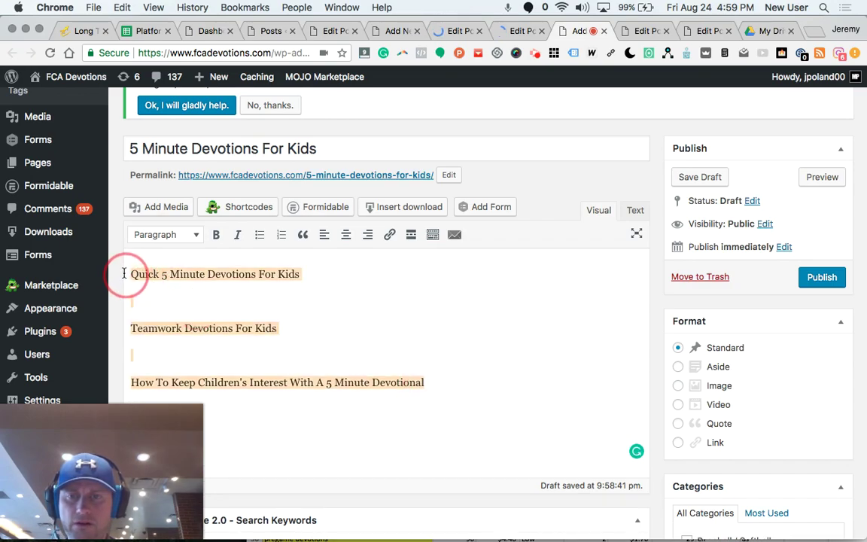
click(190, 236)
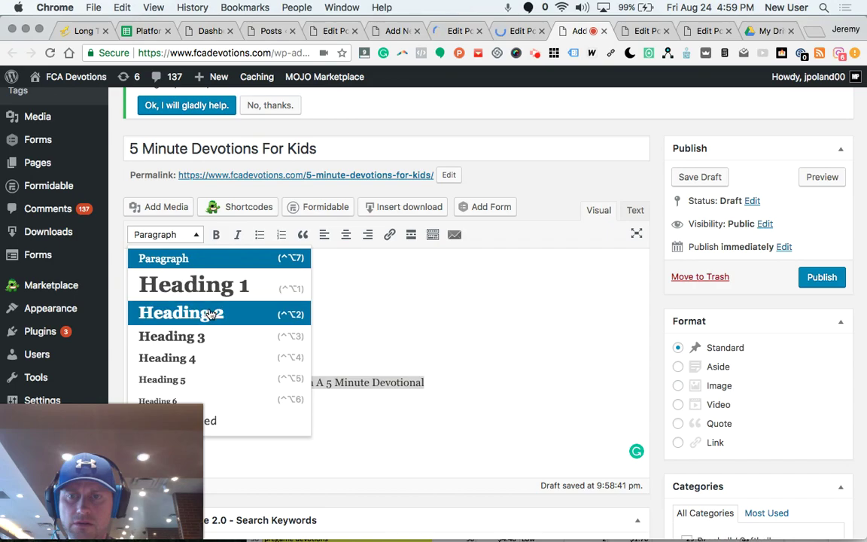
click(213, 315)
click(397, 340)
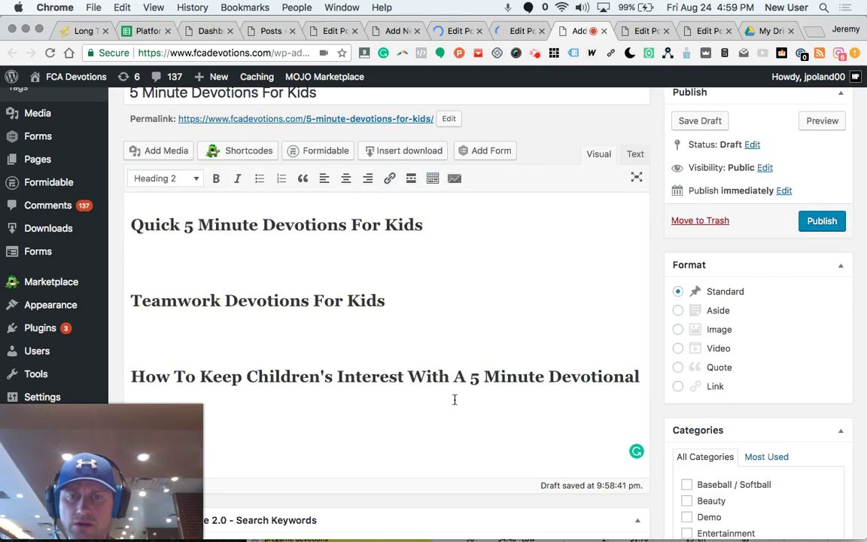
- Add a blank line after the last heading and save the "5 Minute Devotions For Kids" draft
click(641, 378)
key(Return)
key(Tab)
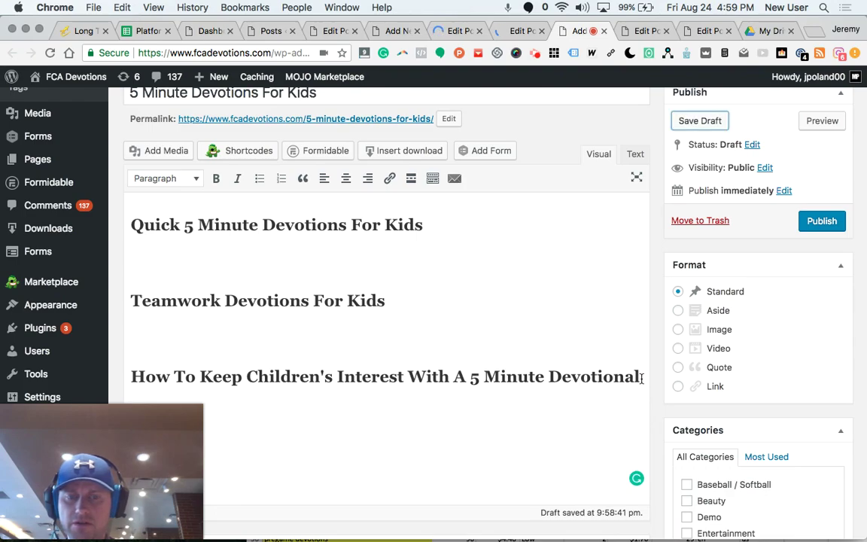
key(Return)
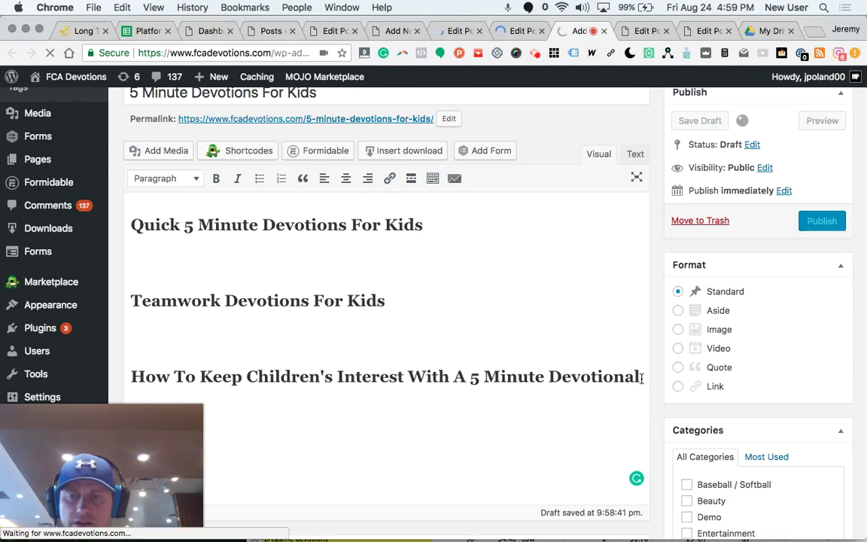
scroll(641, 378, down, 3)
text(speak fast & loud)
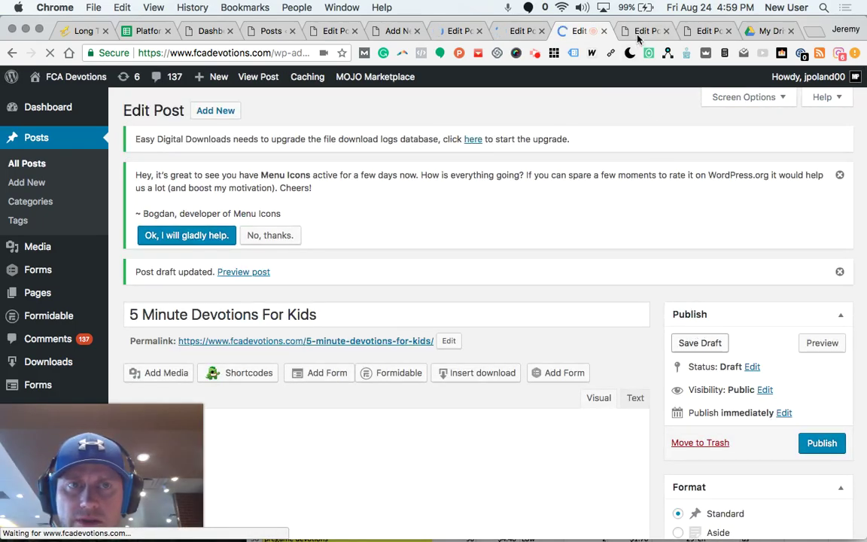
- Switch to the open "Sports Devotions" draft and review its title and heading outline
click(640, 31)
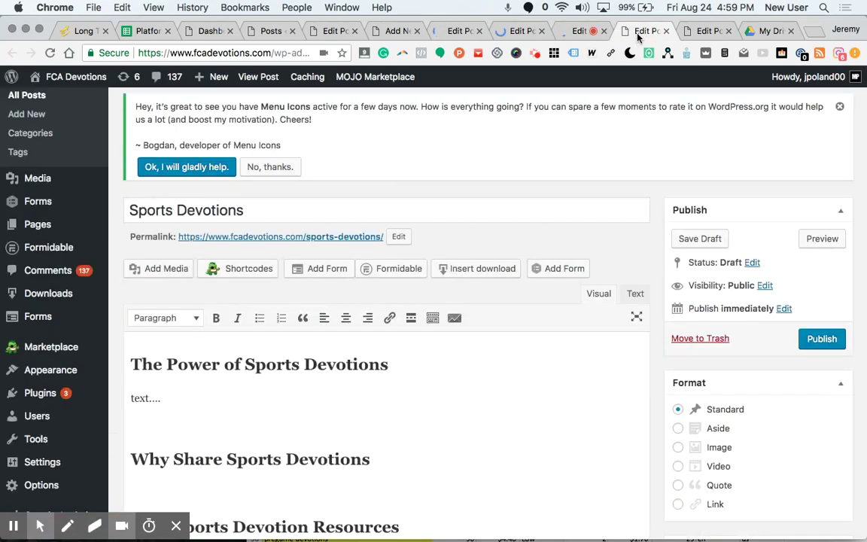
scroll(495, 350, down, 3)
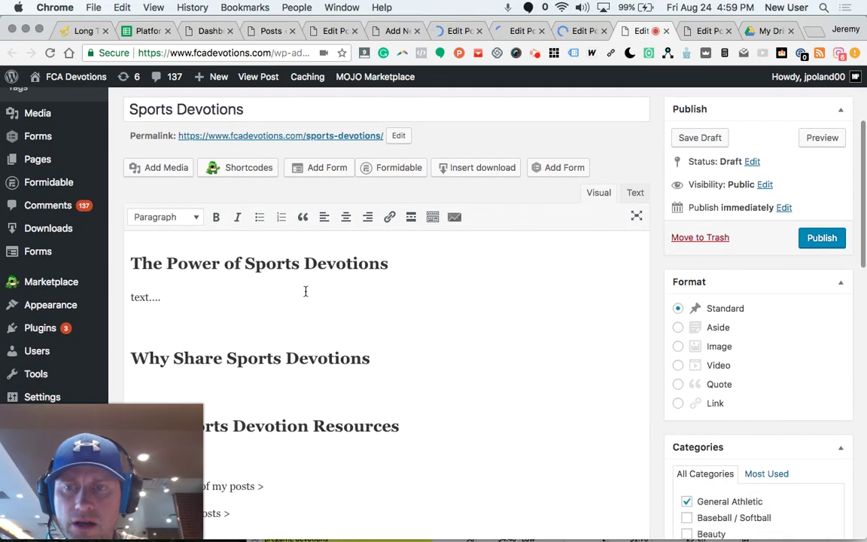
scroll(306, 313, down, 4)
scroll(306, 313, up, 3)
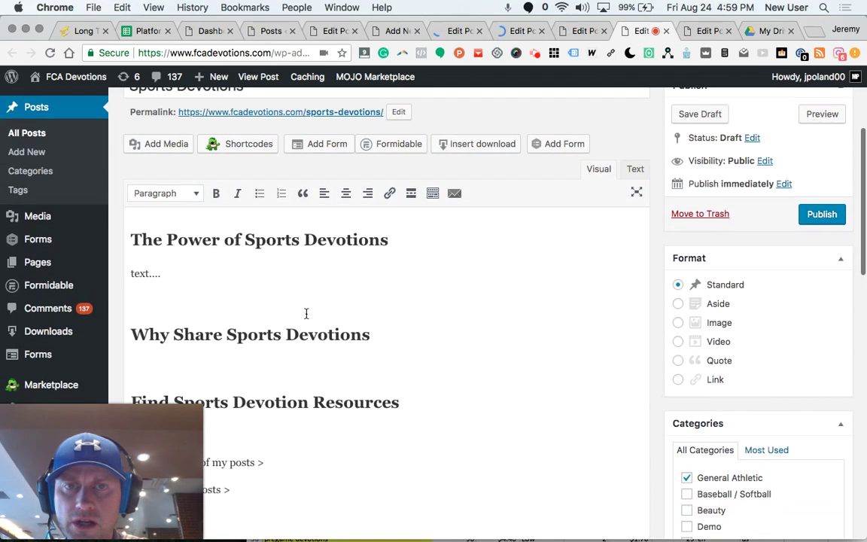
scroll(305, 313, up, 5)
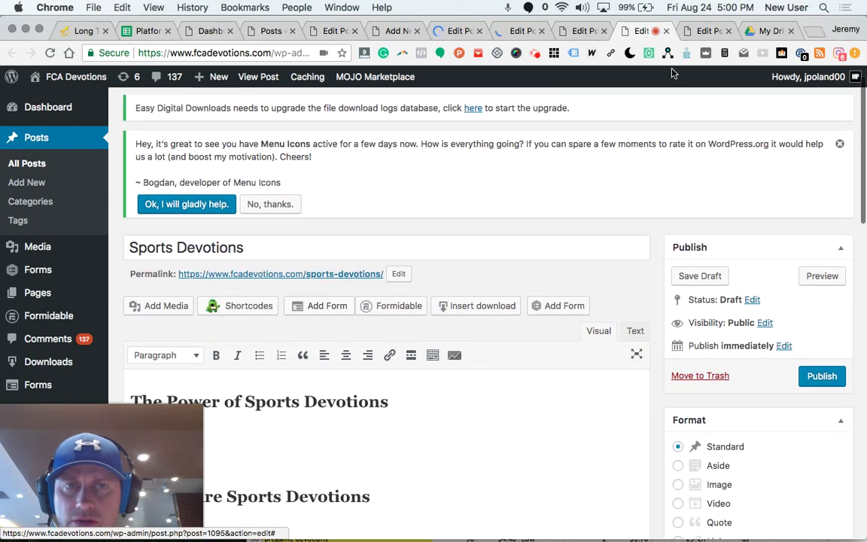
- Switch to the open "Basketball Devotionals" draft and review its outline down to the "When To Share Basketball Devotions" section
click(704, 30)
scroll(519, 252, down, 3)
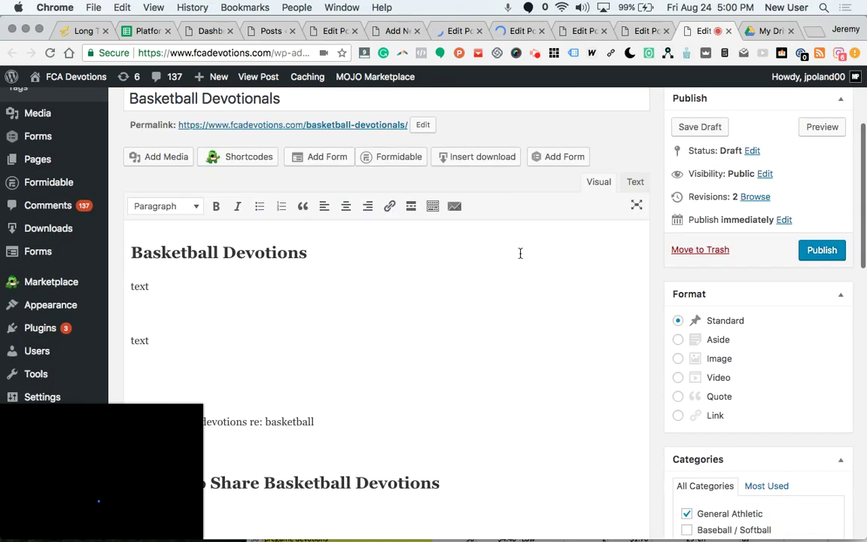
scroll(520, 253, down, 5)
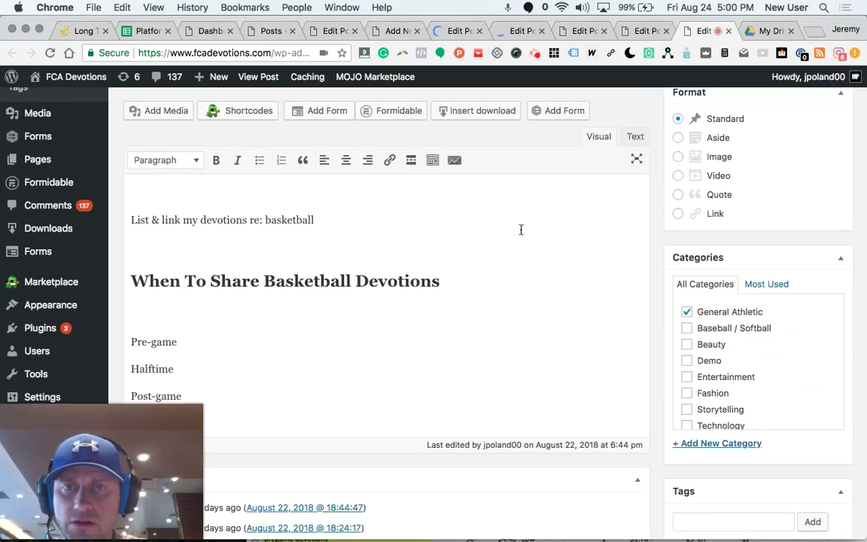
scroll(465, 254, down, 2)
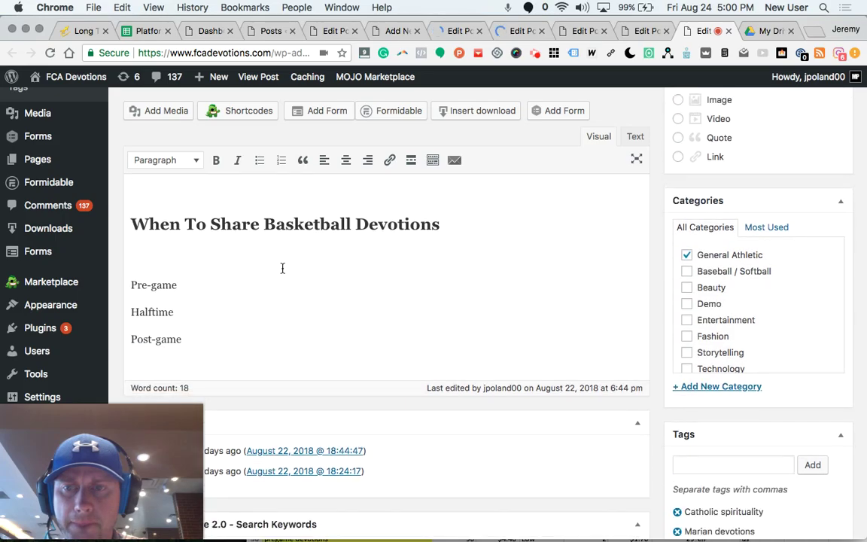
- Extend the Pre-game line to read "Pre-game is a good time to gather all the players and referees for an atheltic devotional."
click(190, 285)
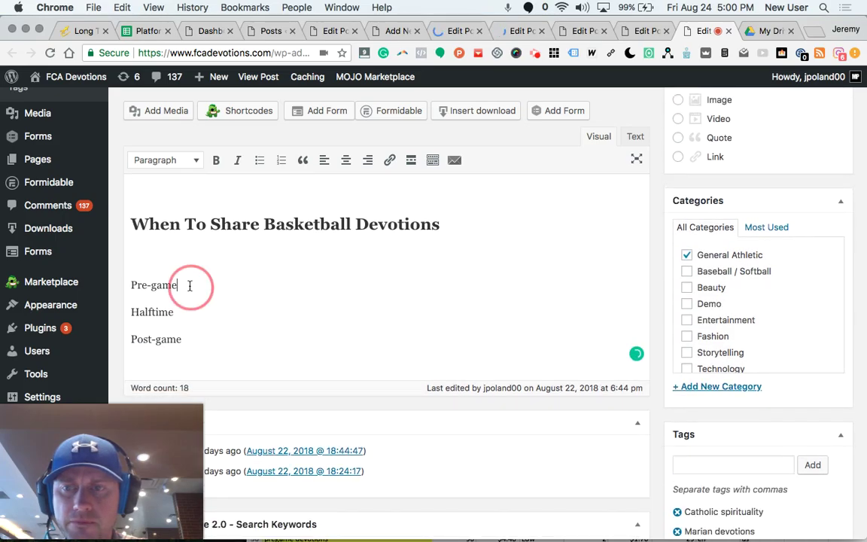
text(is a go)
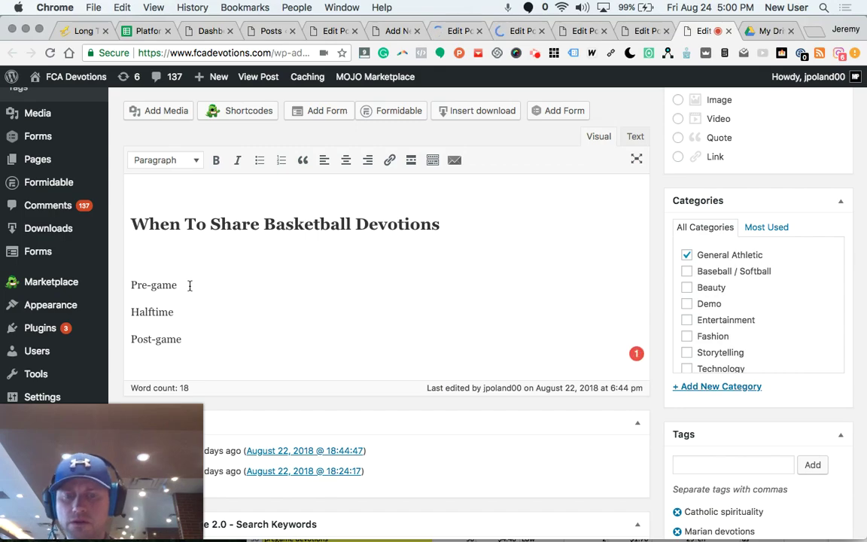
text(od)
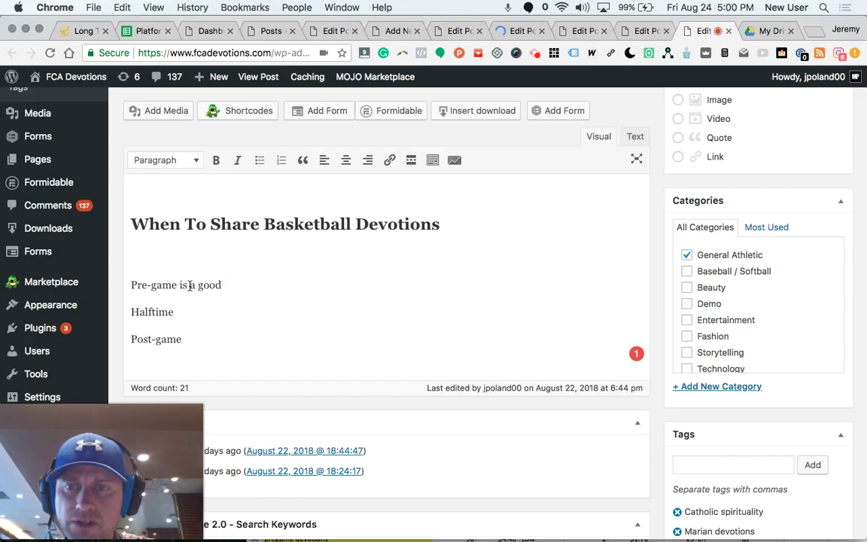
text(time to gather the)
key(BackSpace)
key(BackSpace)
key(BackSpace)
key(BackSpace)
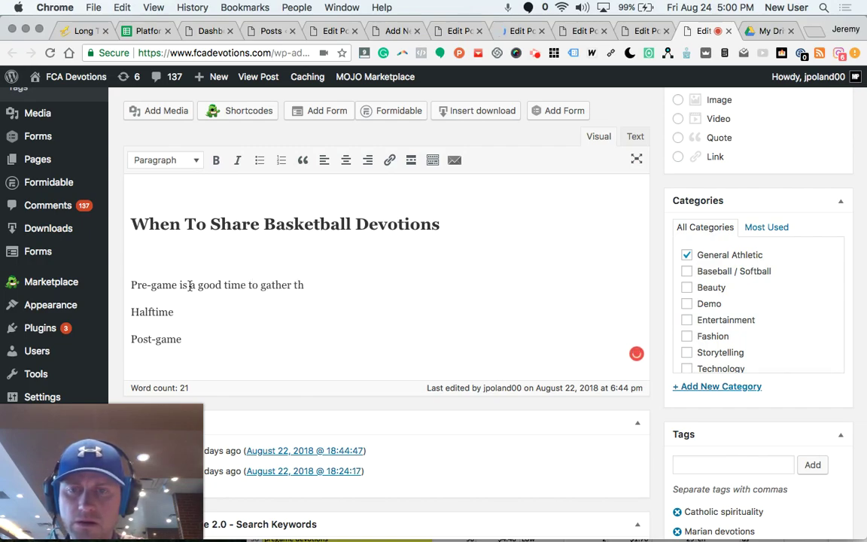
text(all the pl)
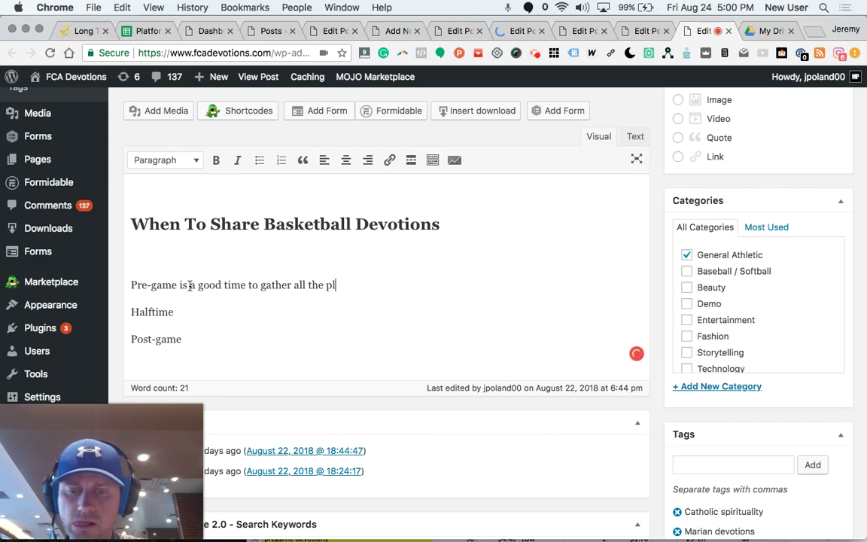
text(ayers and referees for an athel)
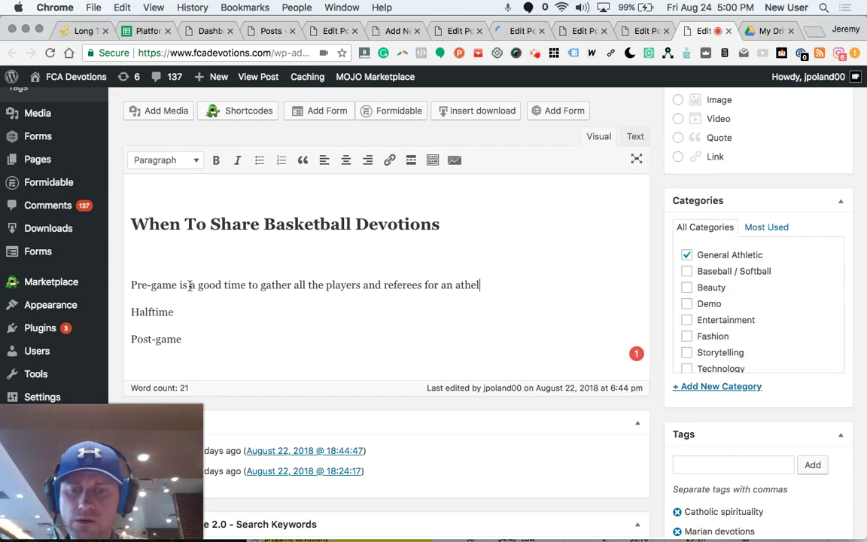
text(tic devotion.)
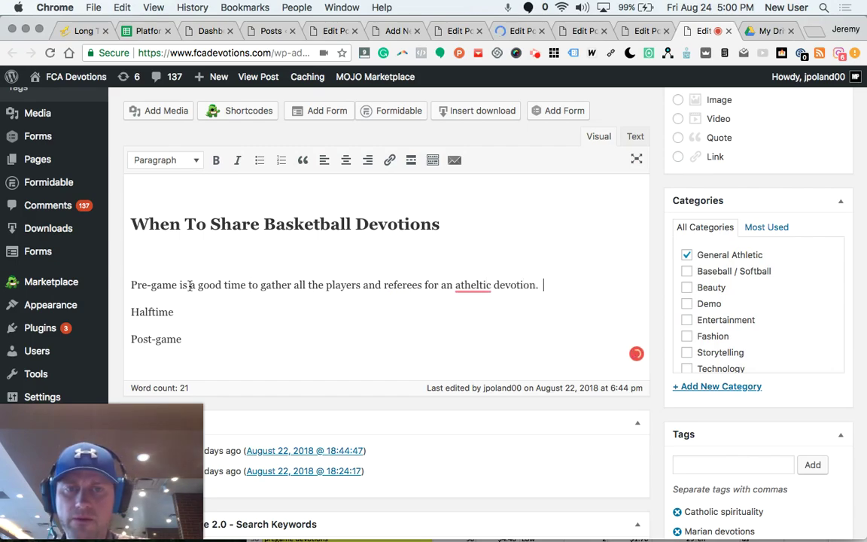
key(BackSpace)
text(al.)
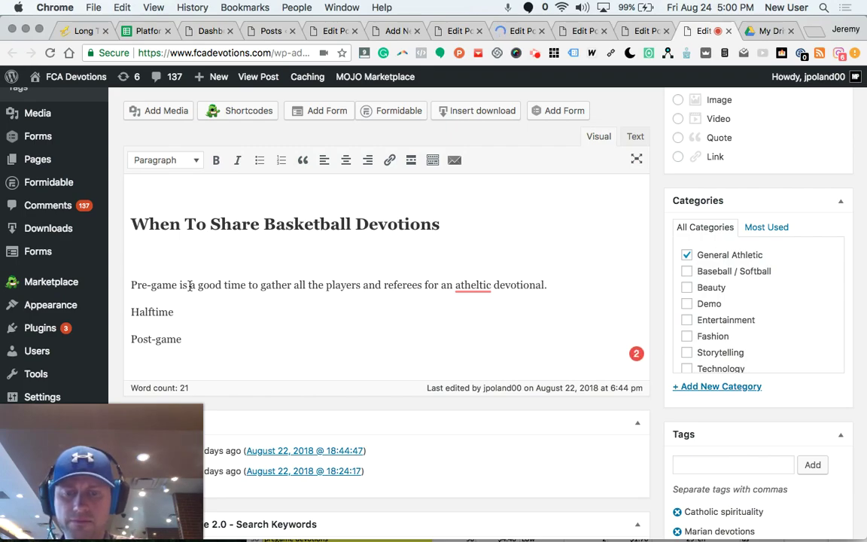
- Continue the Pre-game paragraph with the sentence "Remeber support personal like officials and scorekeepers can participate as well."
text(  Remeber the)
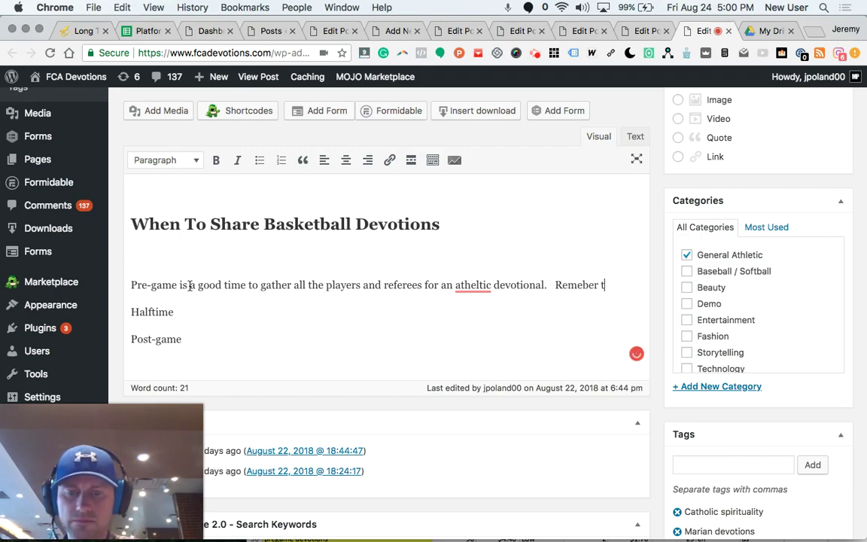
key(BackSpace)
key(BackSpace)
key(BackSpace)
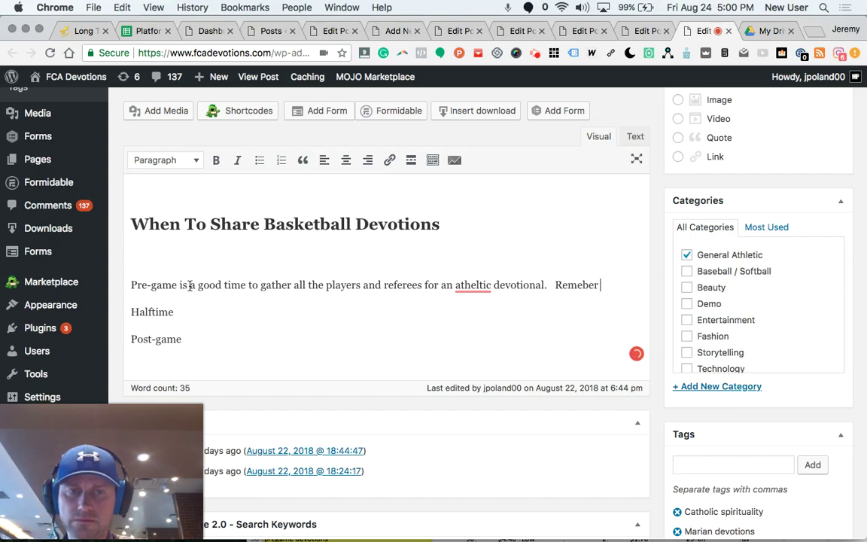
text(suppo)
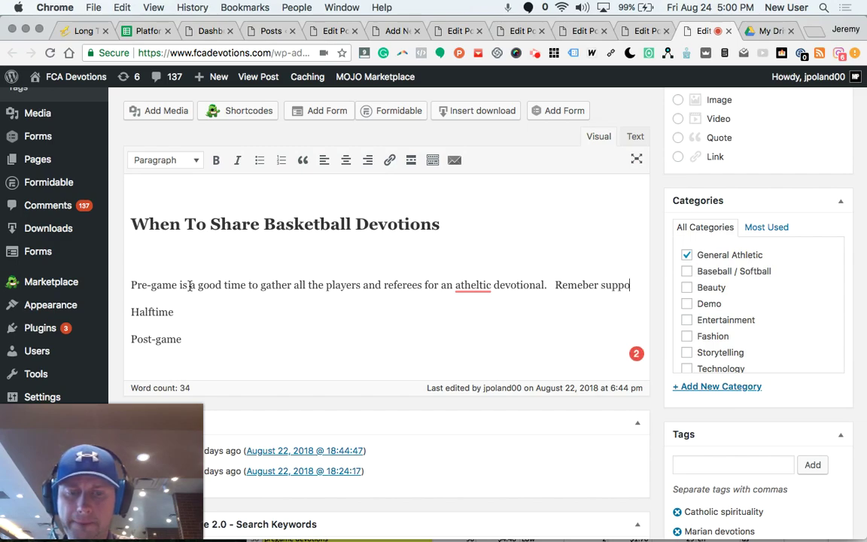
text(rt personal like off)
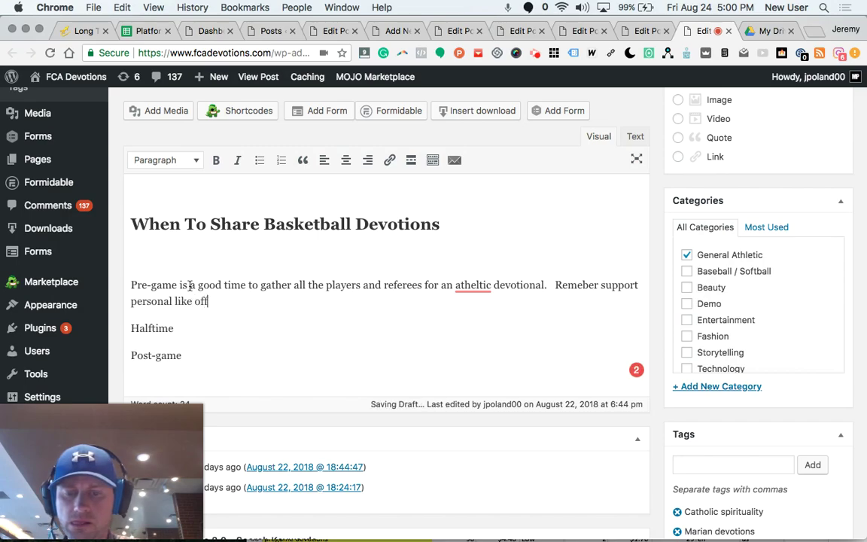
text(icials and scorek)
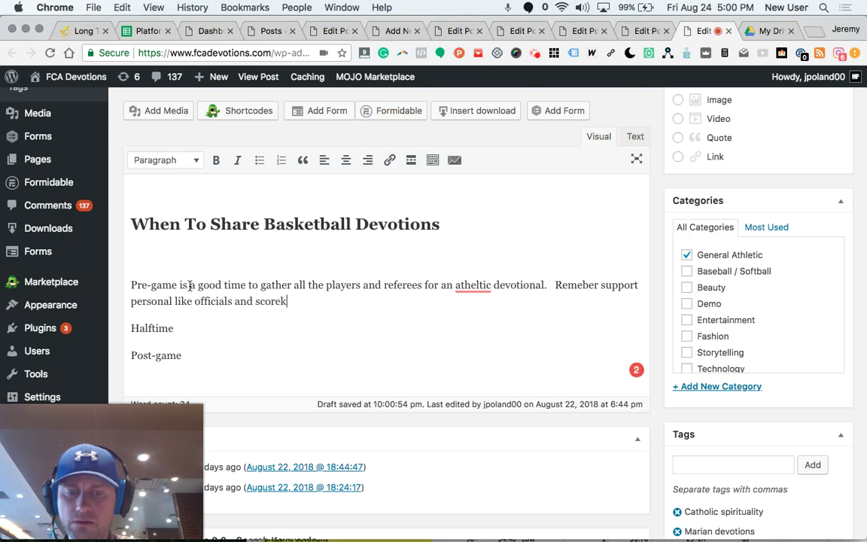
text(eepers )
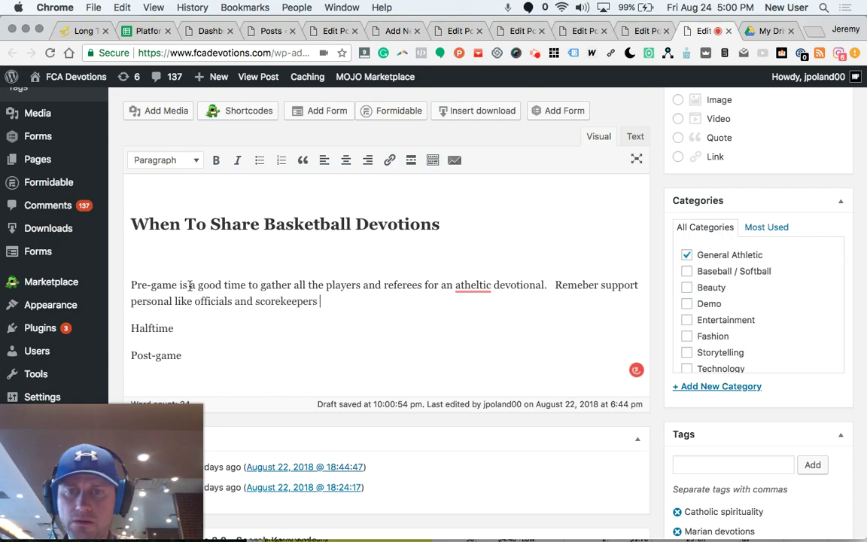
text(can par)
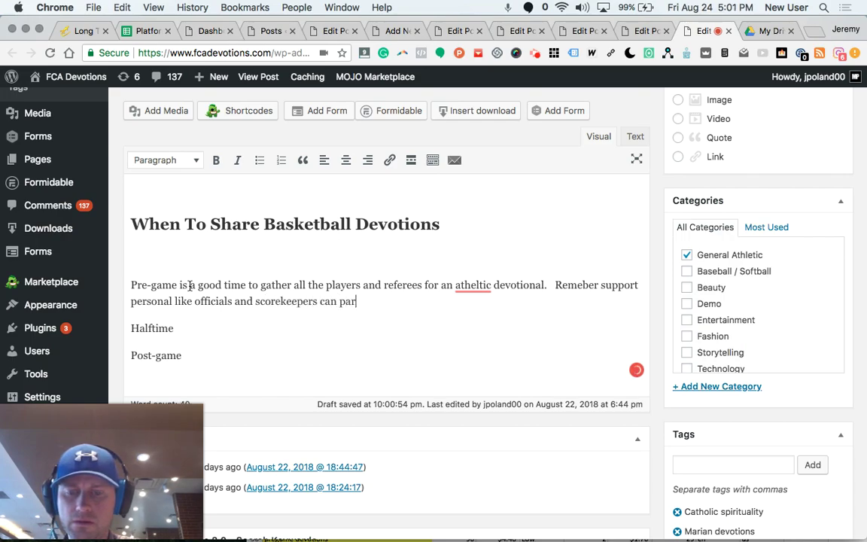
text(ticipate)
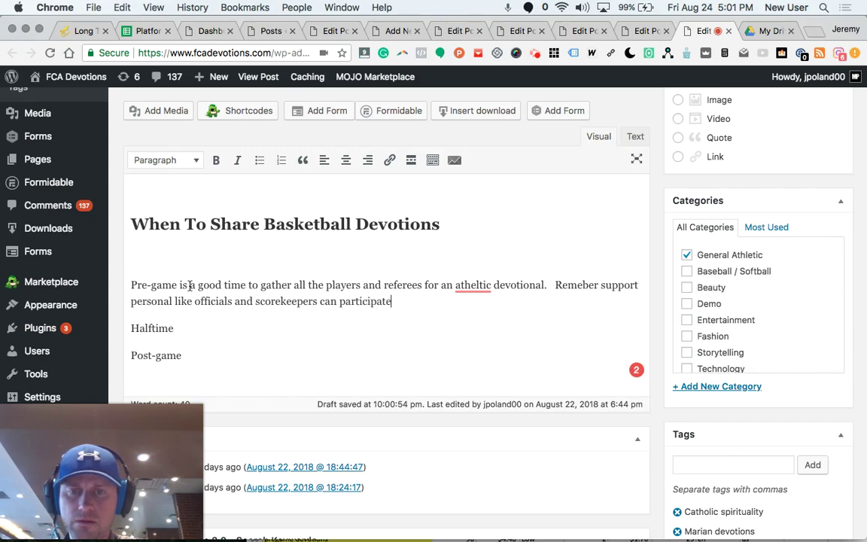
text( as well.  The)
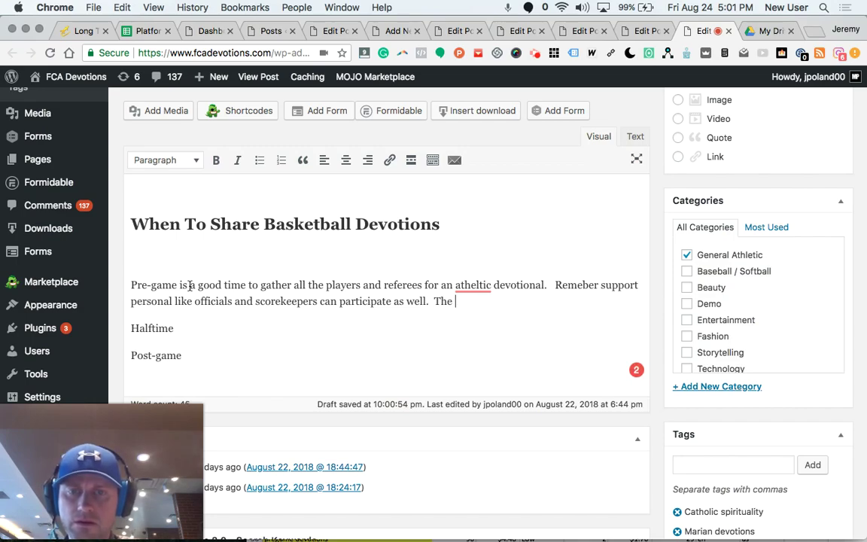
- Add the sentence "The devotional can also be presented in such a way as the catch the attention of arriving spectators as well."
text(devotiona)
text(l can )
text(alsy)
key(BackSpace)
key(BackSpace)
text(o be presented in s)
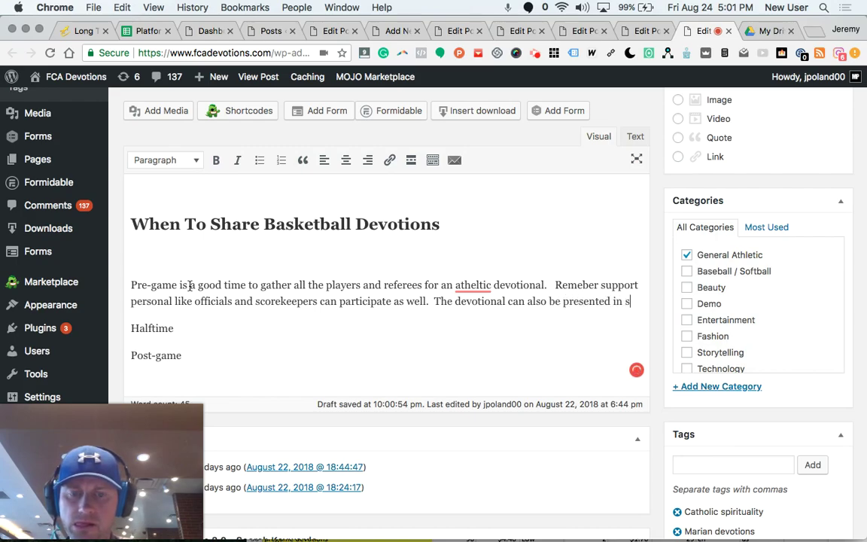
text(uch a way as)
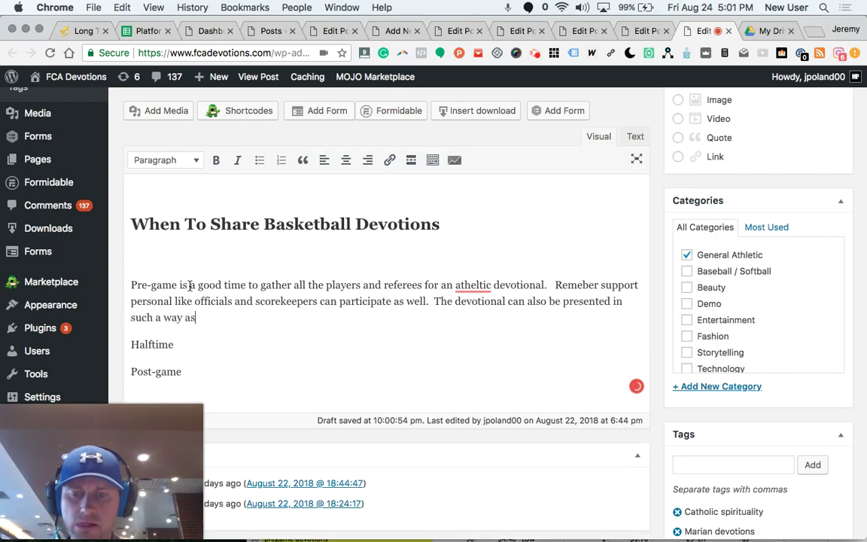
text( the ct)
key(BackSpace)
key(BackSpace)
text(atch the )
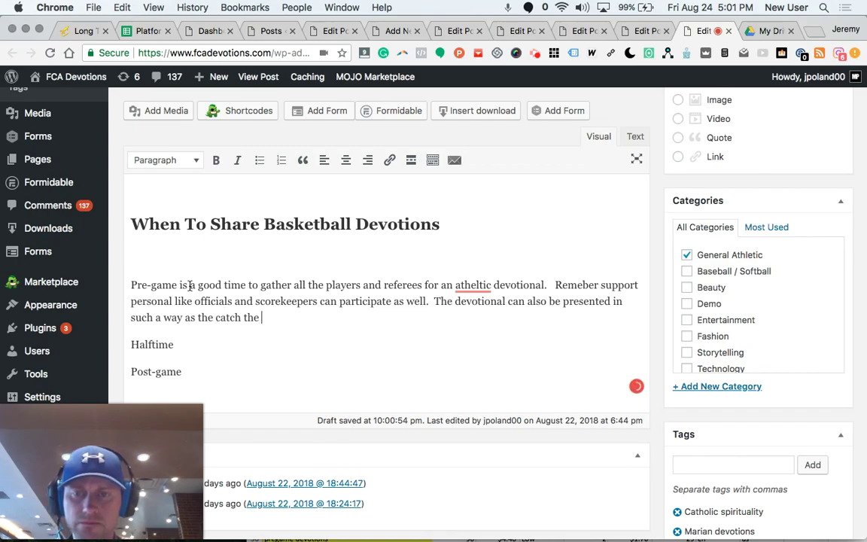
text(attention of arriving spec)
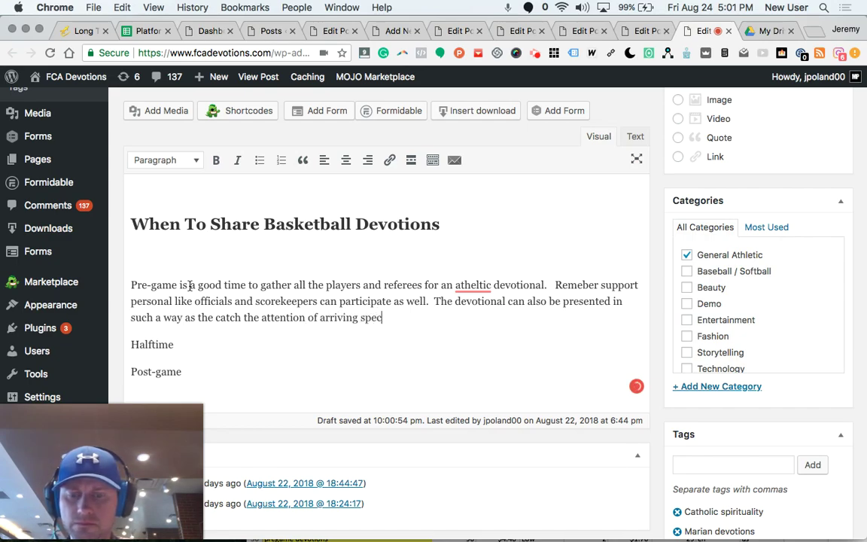
text(tators )
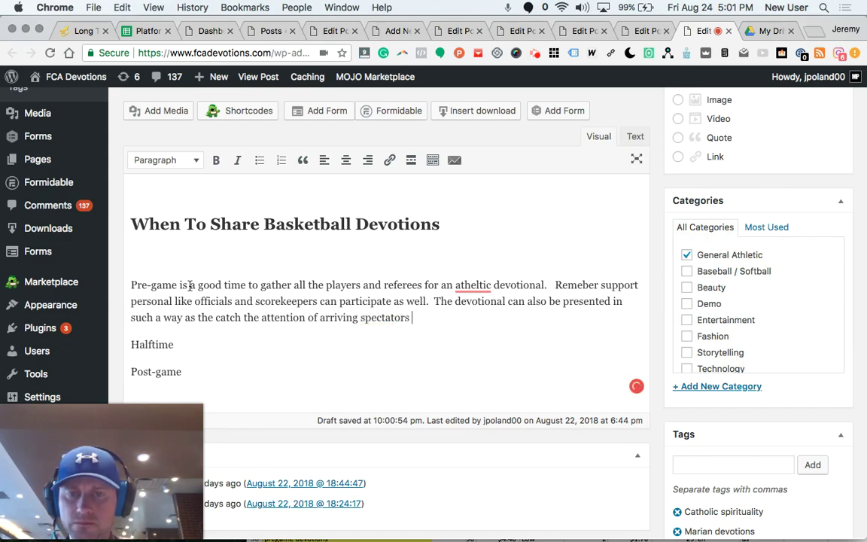
text(as well)
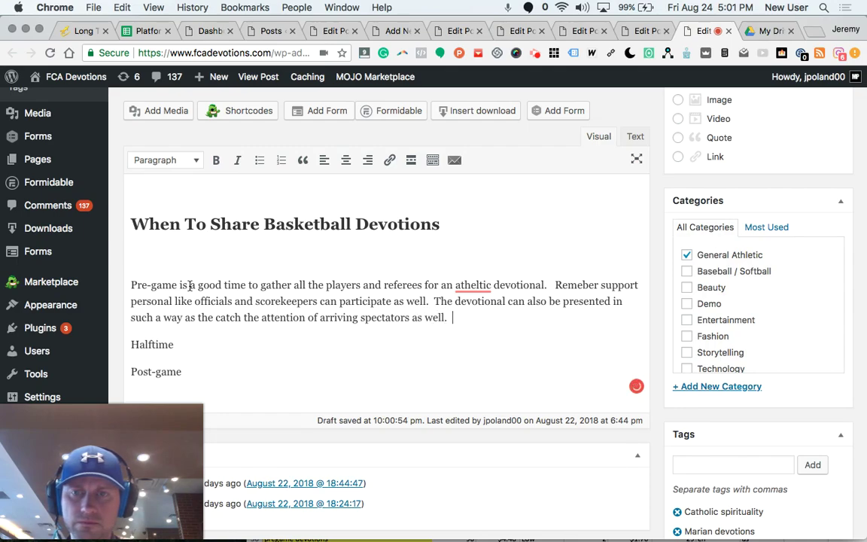
text(.  Sha)
key(BackSpace)
key(BackSpace)
key(BackSpace)
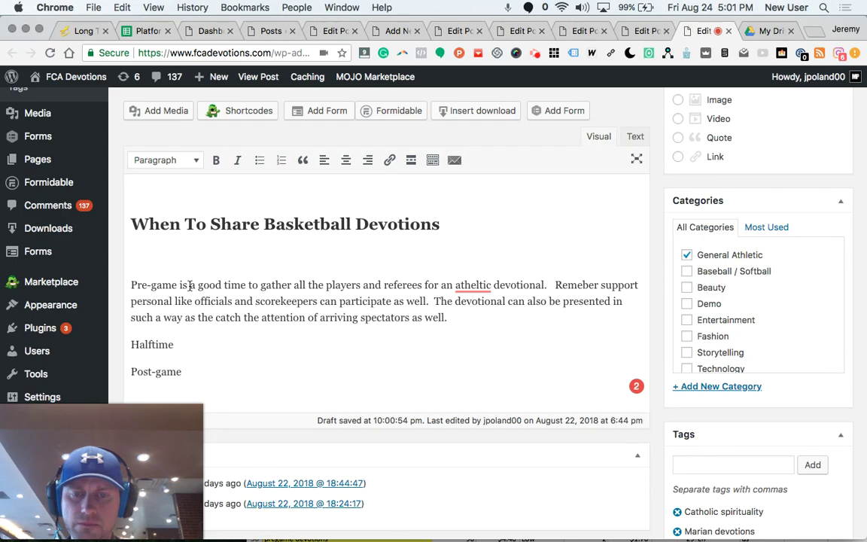
- Add the sentence "I personally enjoy sharing devotionals before the game starts because in my experience the players seemed the most focused on our message."
text(I person)
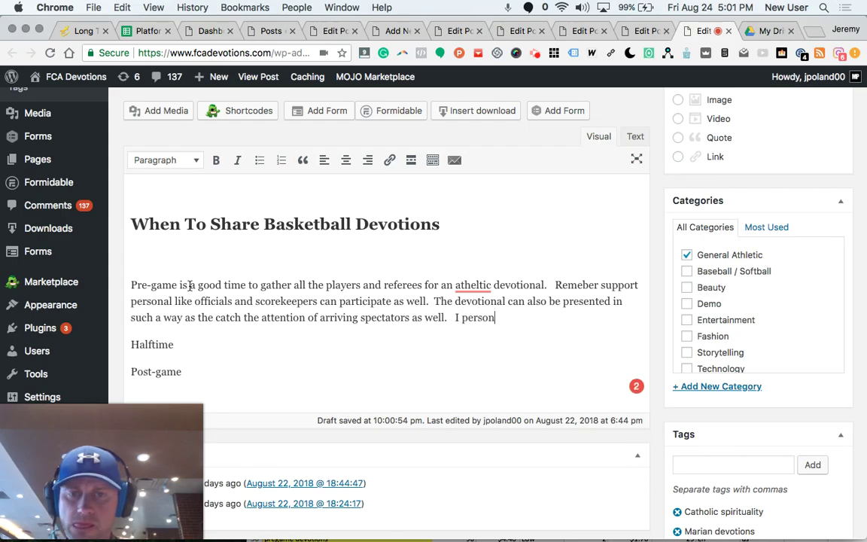
text(ally enjoy sharing d)
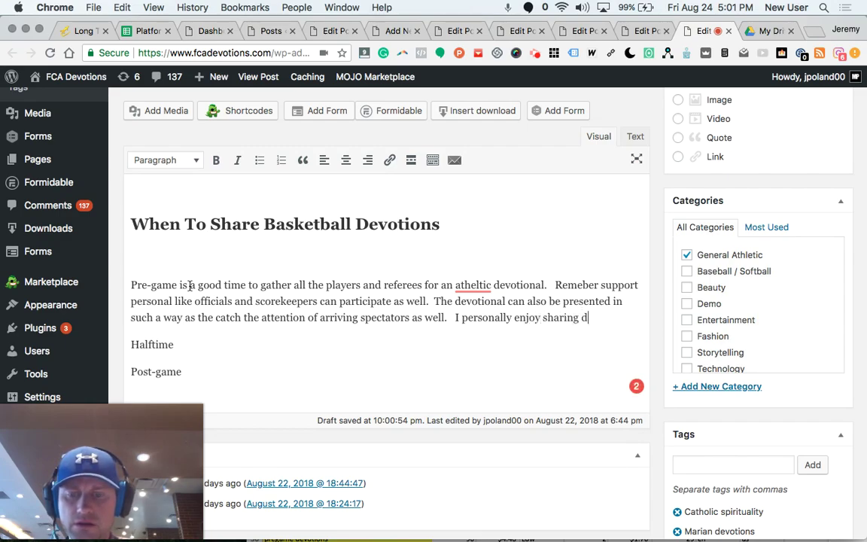
text(evotionals )
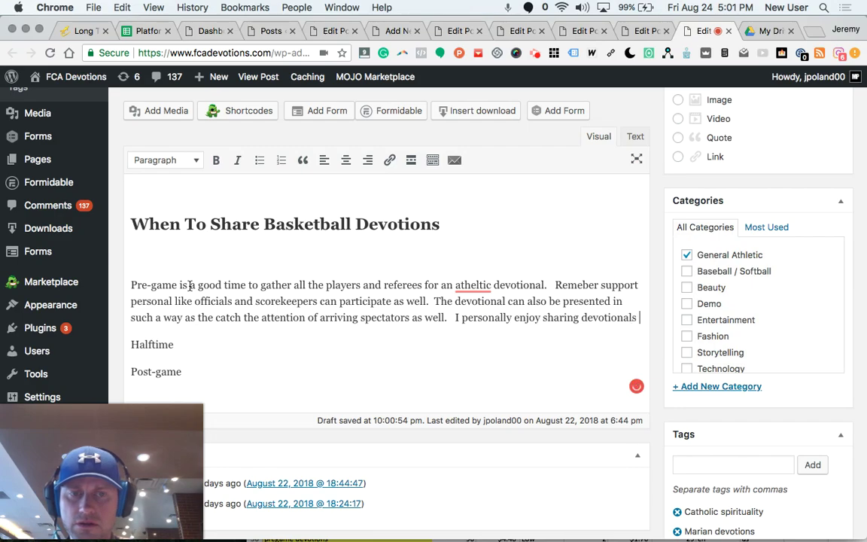
text(before the game start)
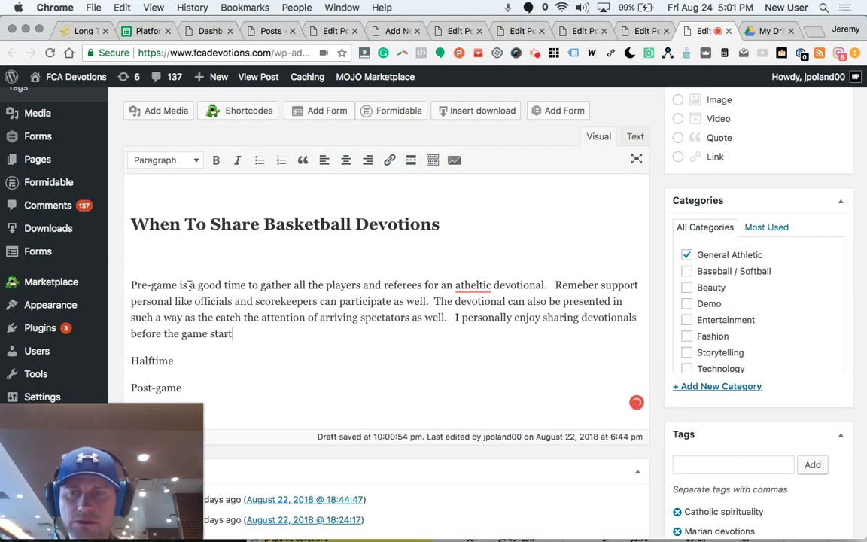
text(s because I)
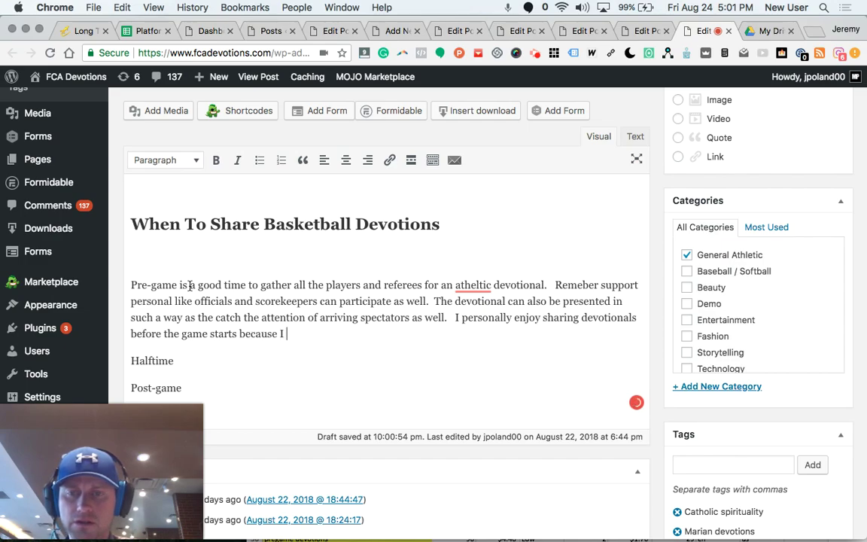
key(BackSpace)
key(BackSpace)
key(BackSpace)
key(BackSpace)
text(e in my experience the players sem)
key(BackSpace)
text(emed the most focused on)
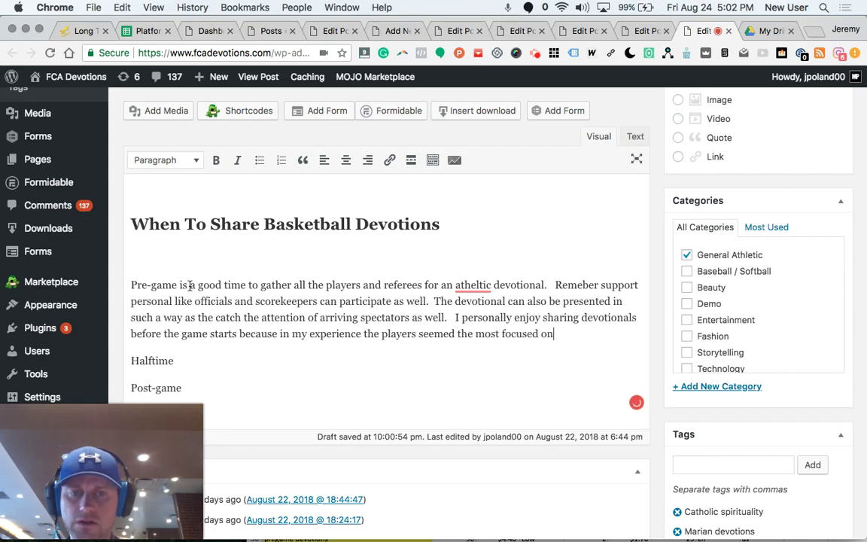
text(our mess)
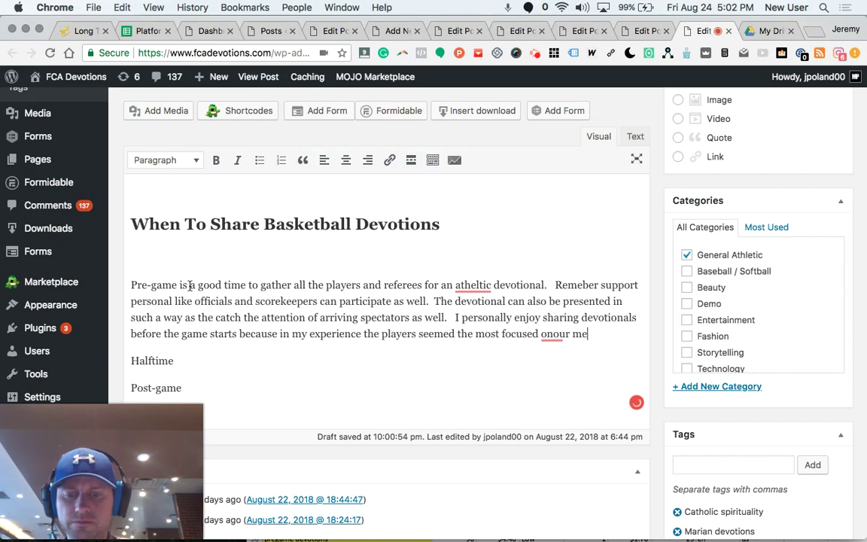
key(BackSpace)
key(BackSpace)
key(BackSpace)
key(BackSpace)
key(BackSpace)
key(BackSpace)
key(BackSpace)
key(BackSpace)
text(our message.  The)
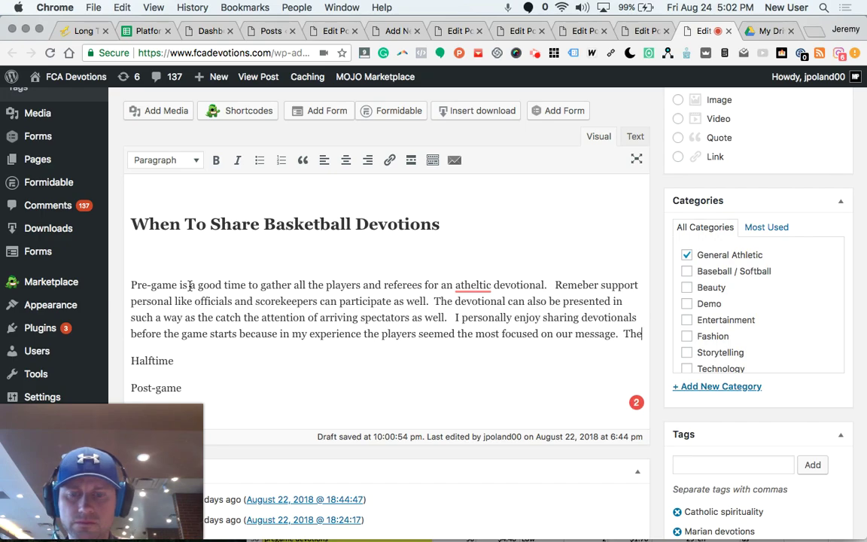
- Continue the Pre-game paragraph's last sentence after "The" with "energy of the impending competition and general respects for authority pre-game"
text( ene)
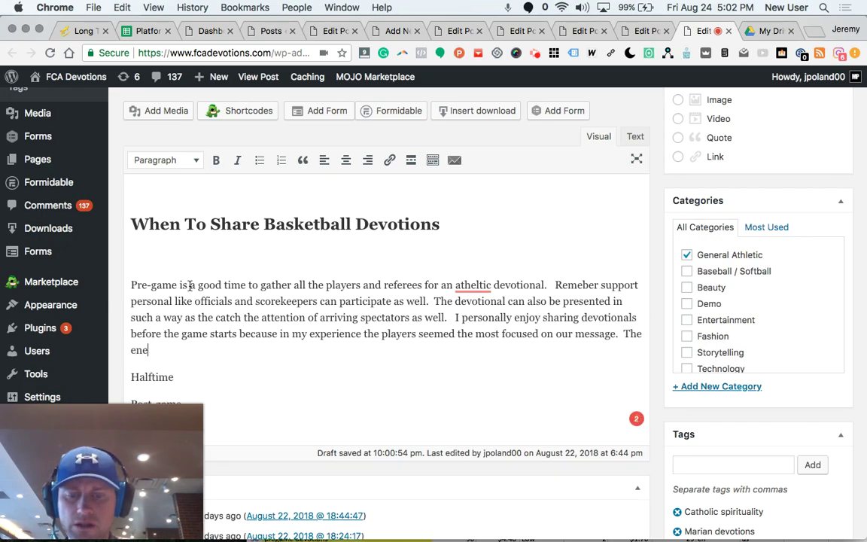
text(rgy of the imp)
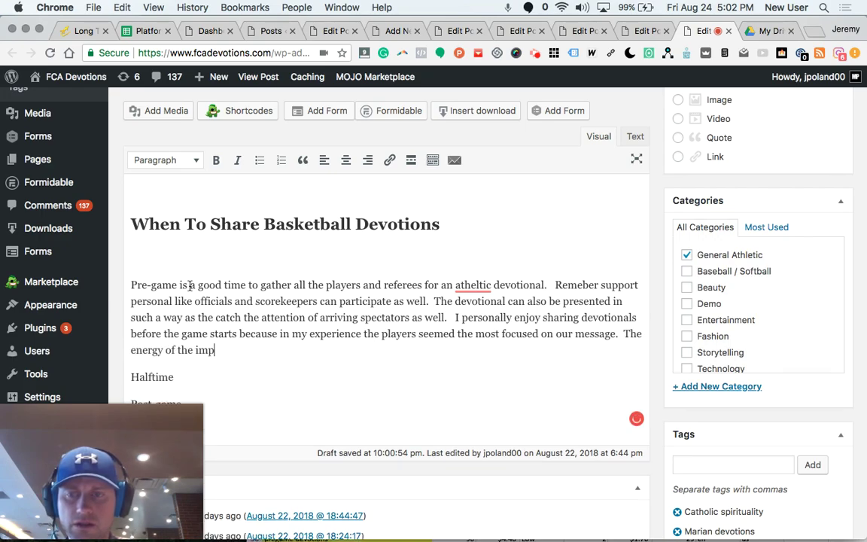
text(ending compe)
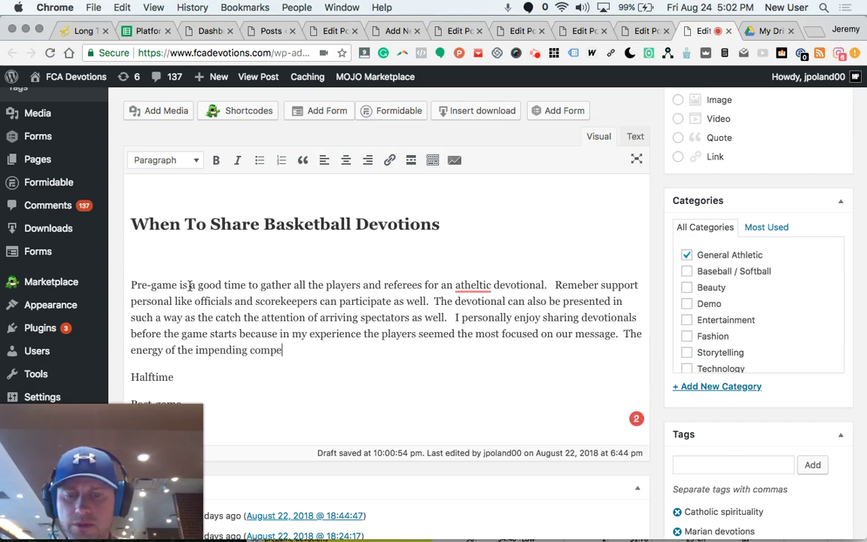
text(tition and)
key(BackSpace)
text(nd general respects for authority preo)
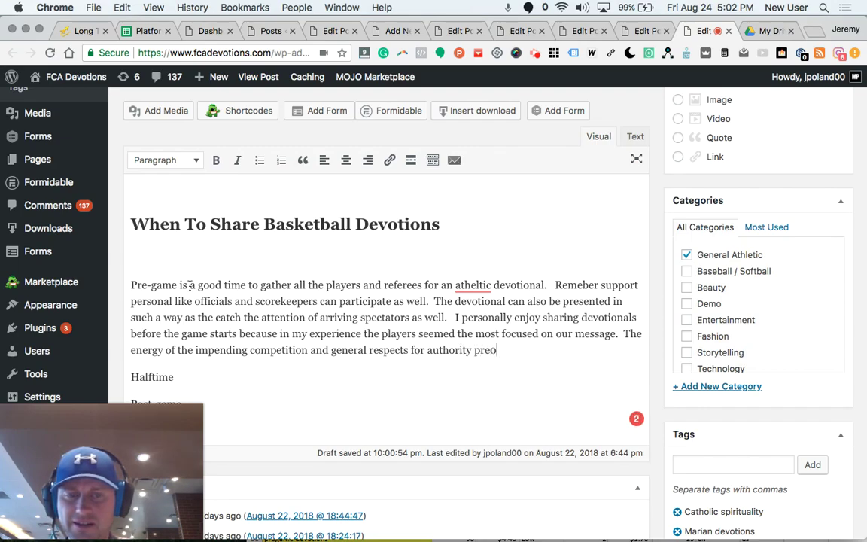
key(BackSpace)
text(-gam)
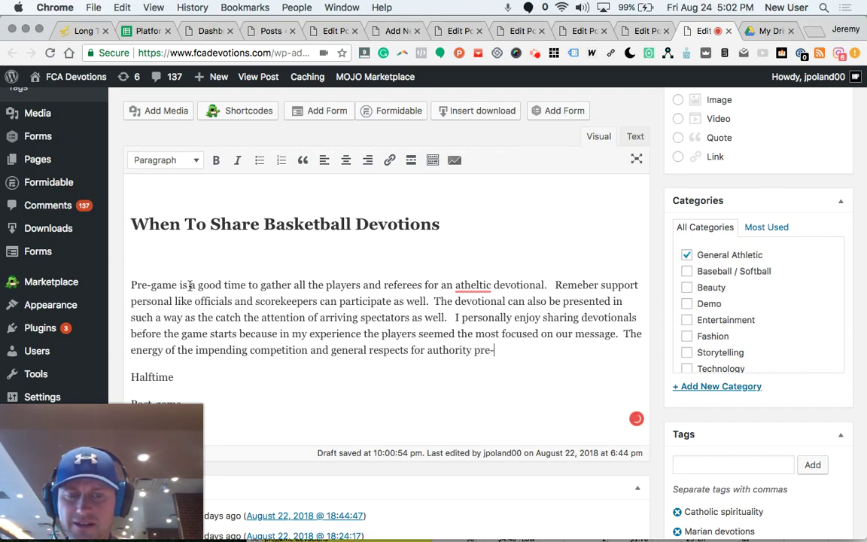
- Extend the sentence after "pre-game" with "(before any conflicts develop) made this the most"
text(e (befor)
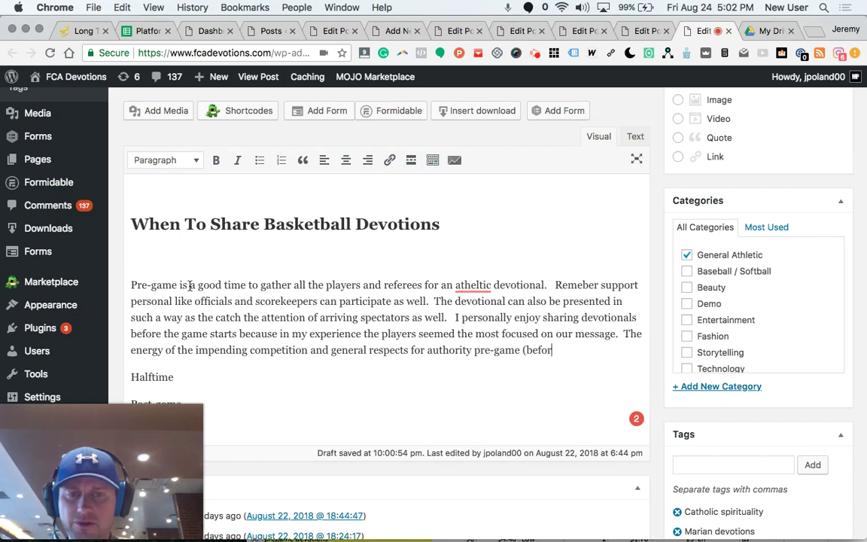
text(e any con)
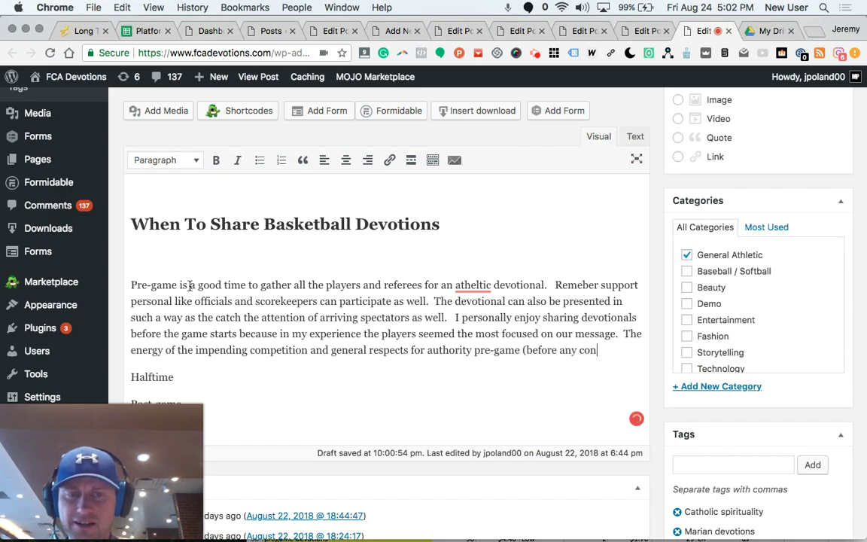
text(flciticts )
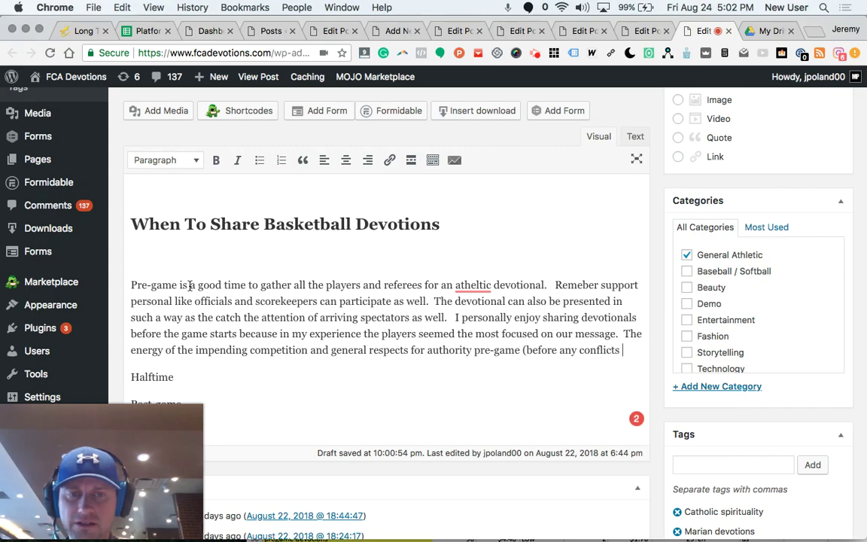
text(develop)
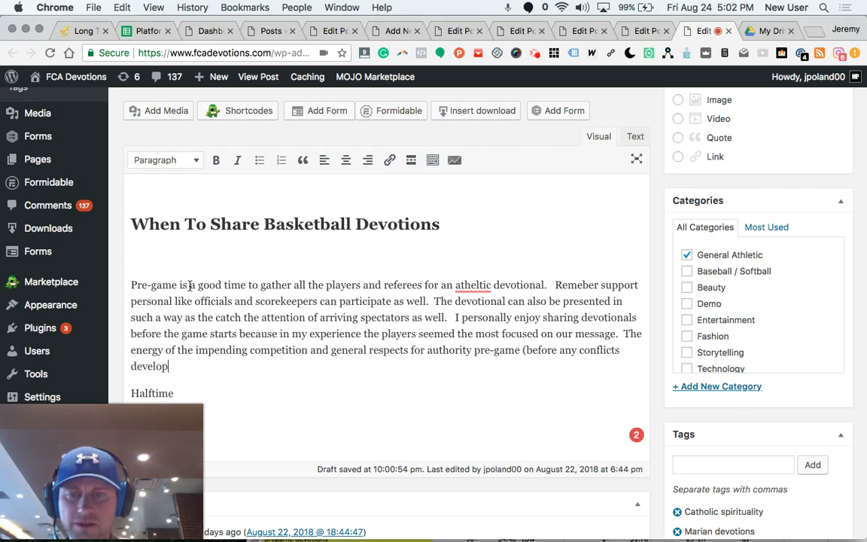
text() made t)
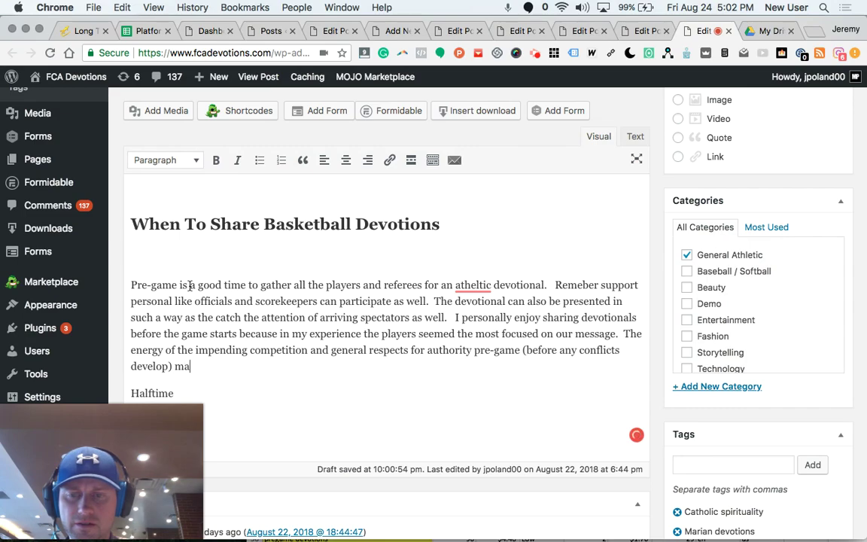
text(is the most)
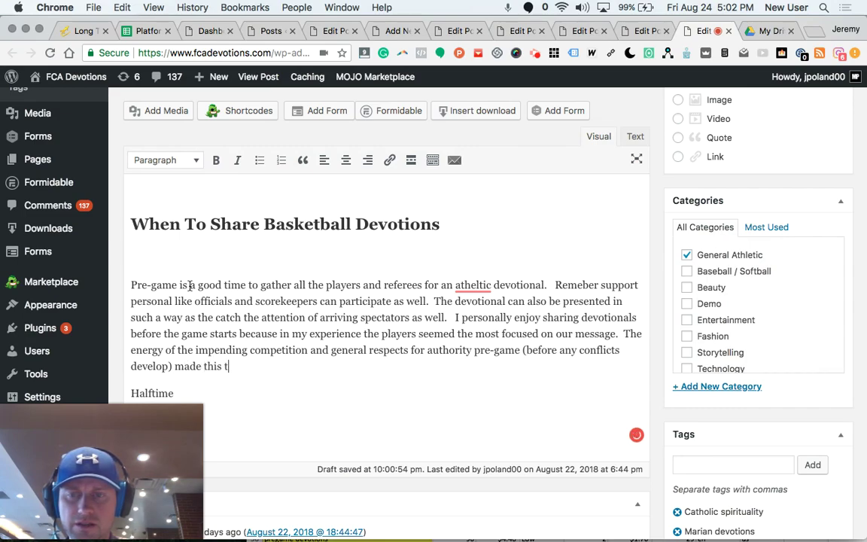